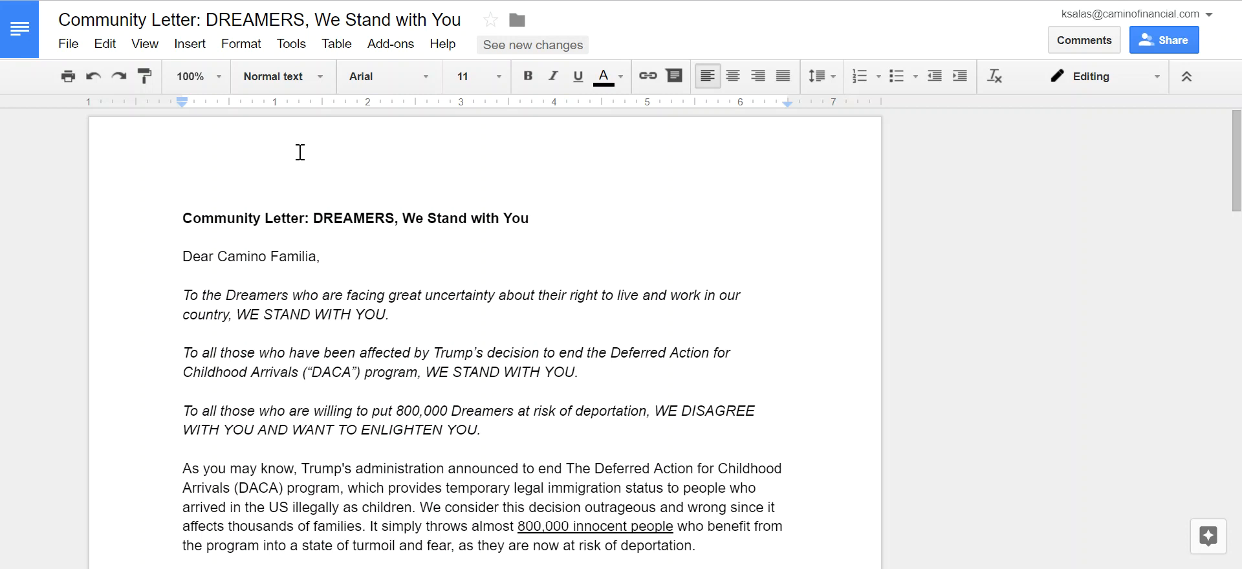
scroll(306, 279, down, 3)
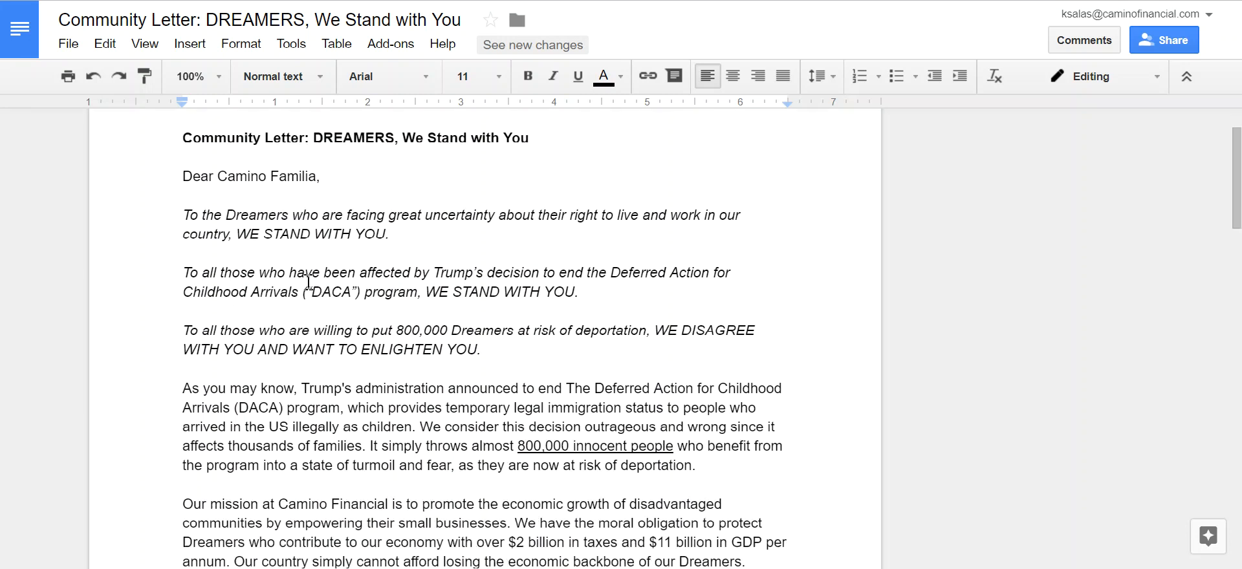
scroll(308, 282, down, 1)
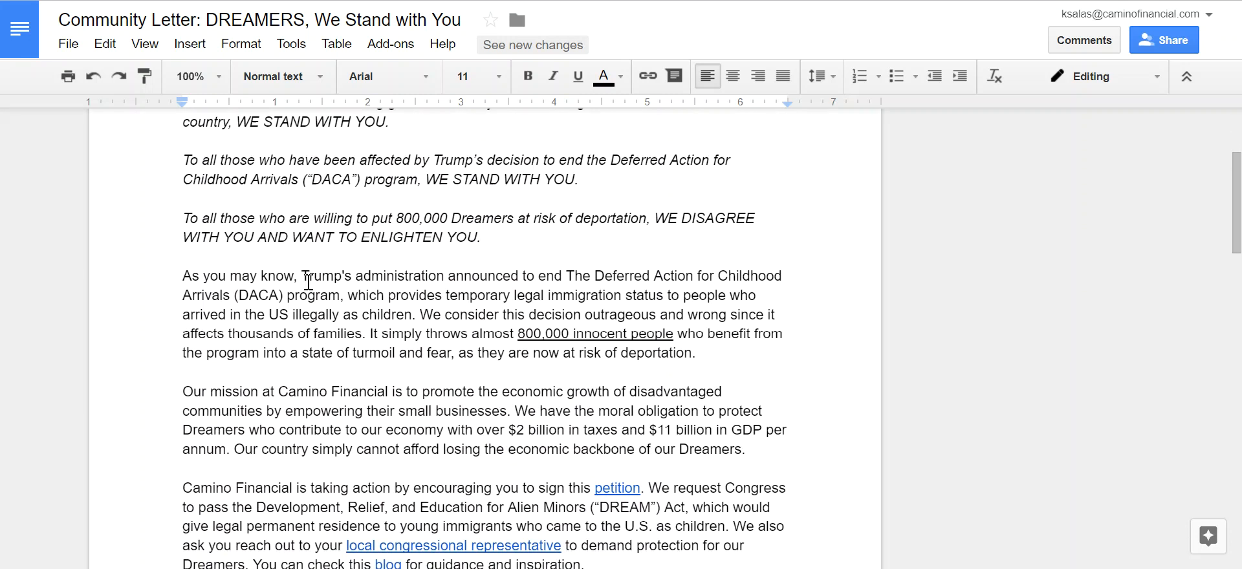
scroll(309, 283, down, 2)
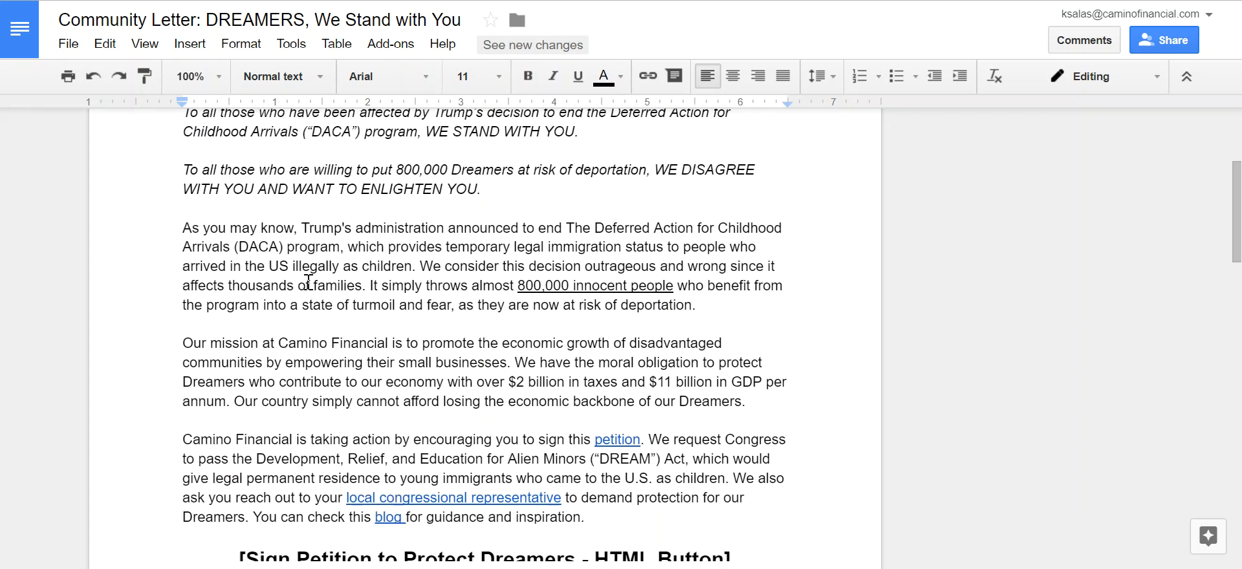
scroll(309, 283, up, 4)
scroll(309, 283, up, 2)
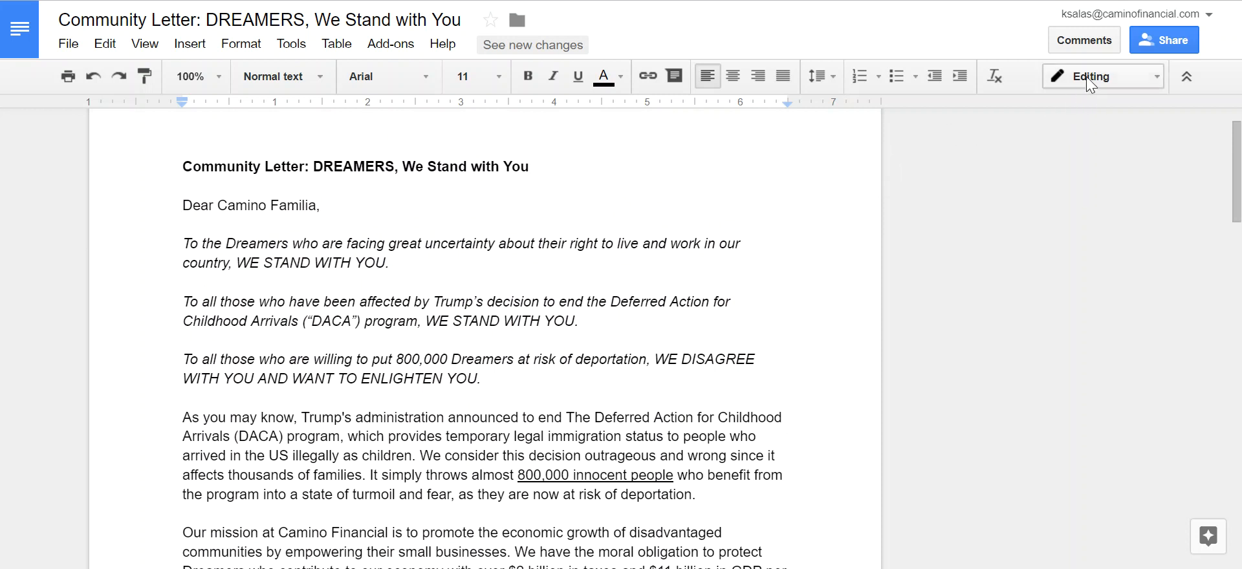
Insert a paragraph below the "Dear Camino Familia," greeting reading "[new paragraph, asdf;lkjasdfkja;dfjasdfkljasfd]".
click(594, 206)
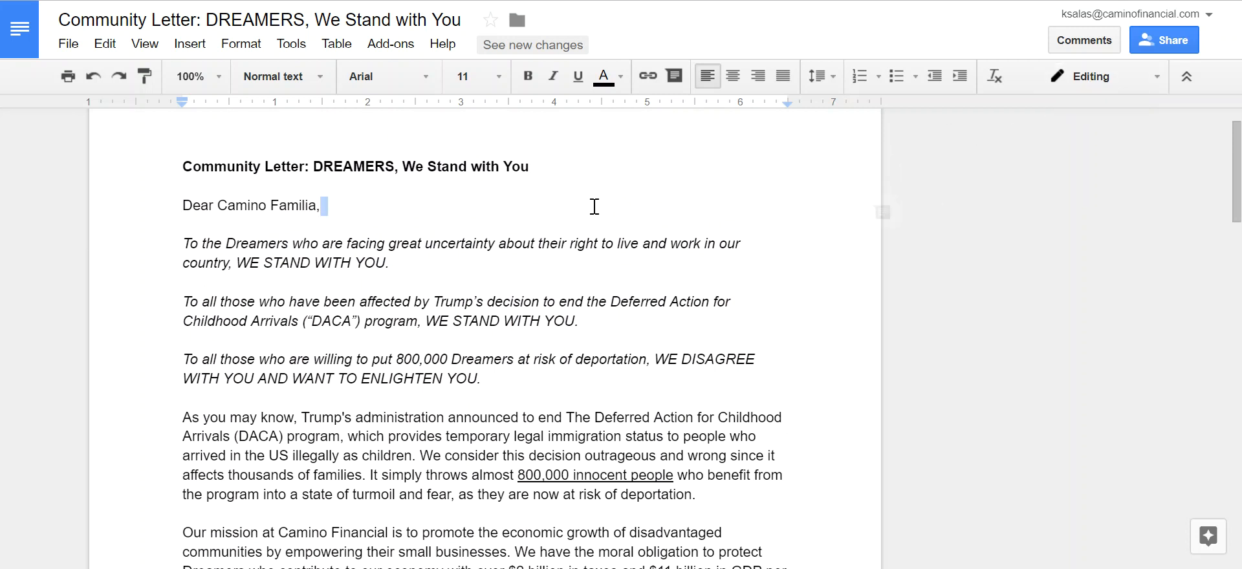
key(Down)
key(Down)
key(Down)
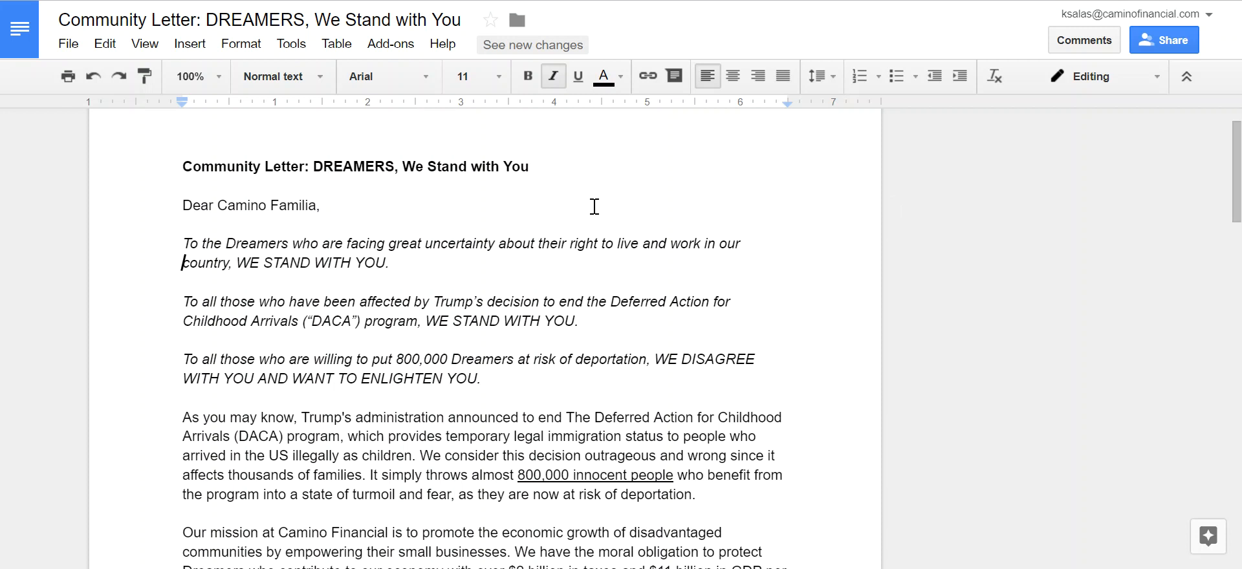
key(Up)
key(Up)
key(Return)
key(Return)
key(Up)
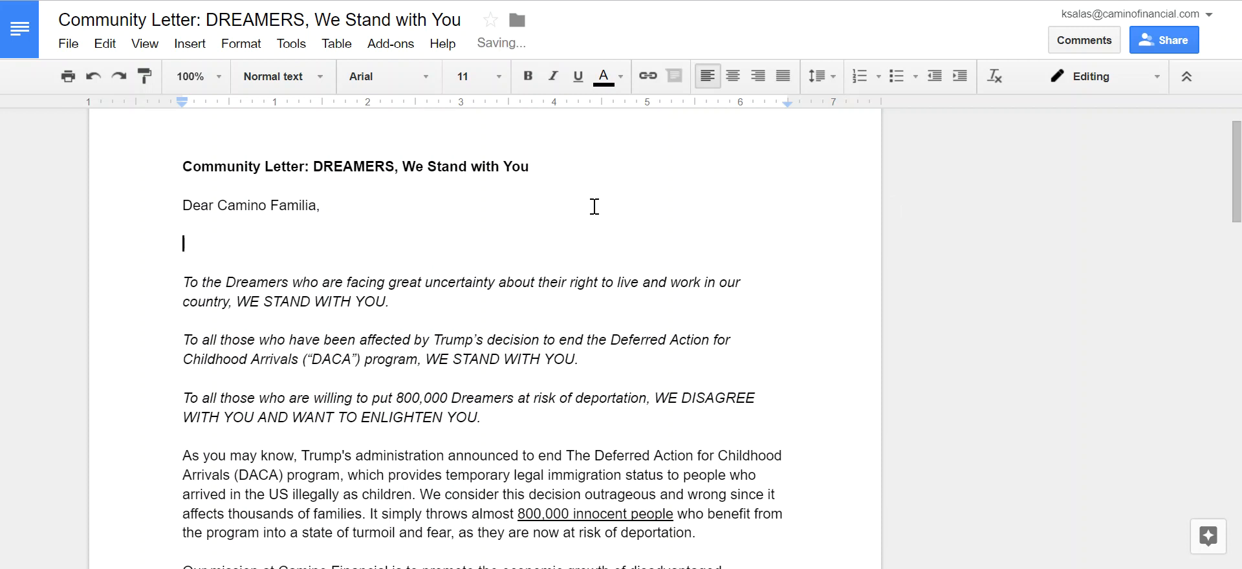
text([new paragraph)
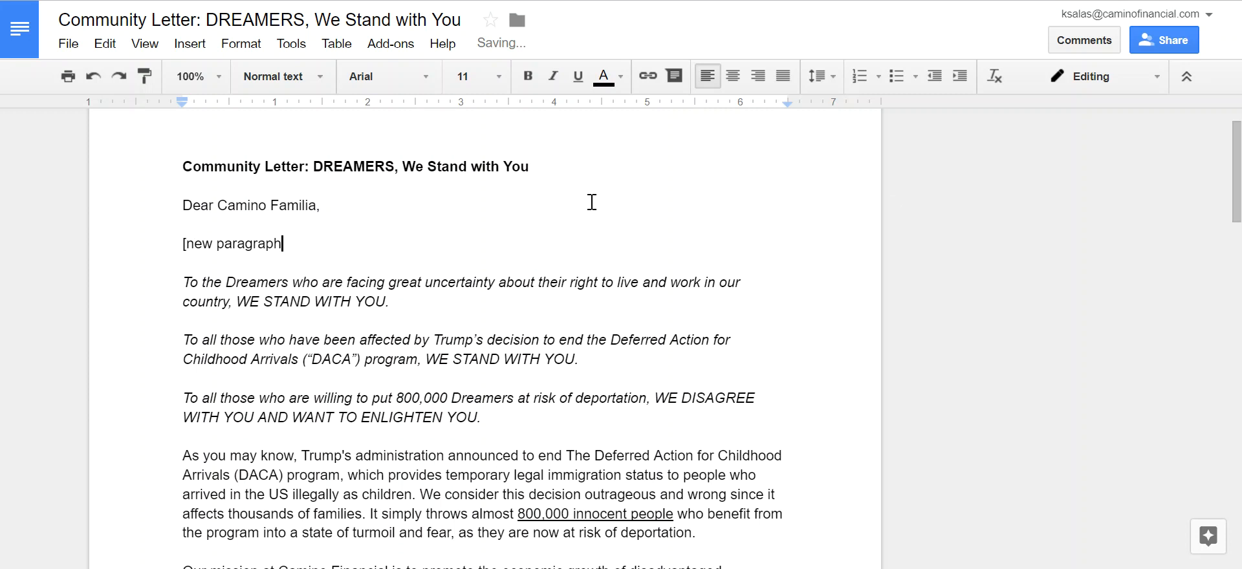
text(, asdf;lkjasdfkja;dfjasdfkljasfd])
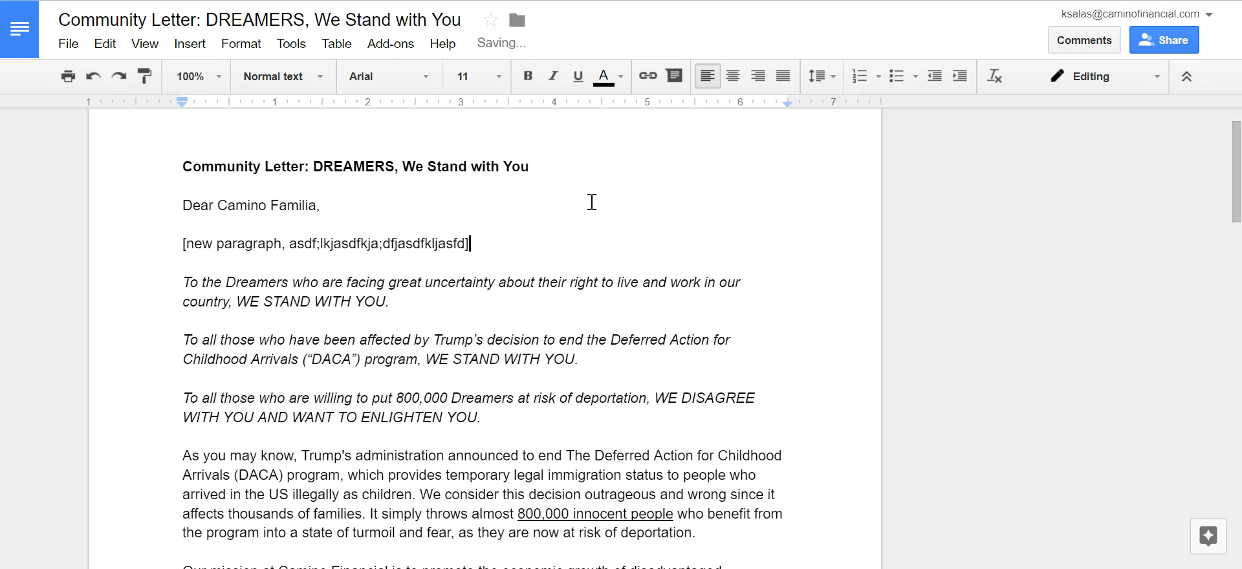
key(Up)
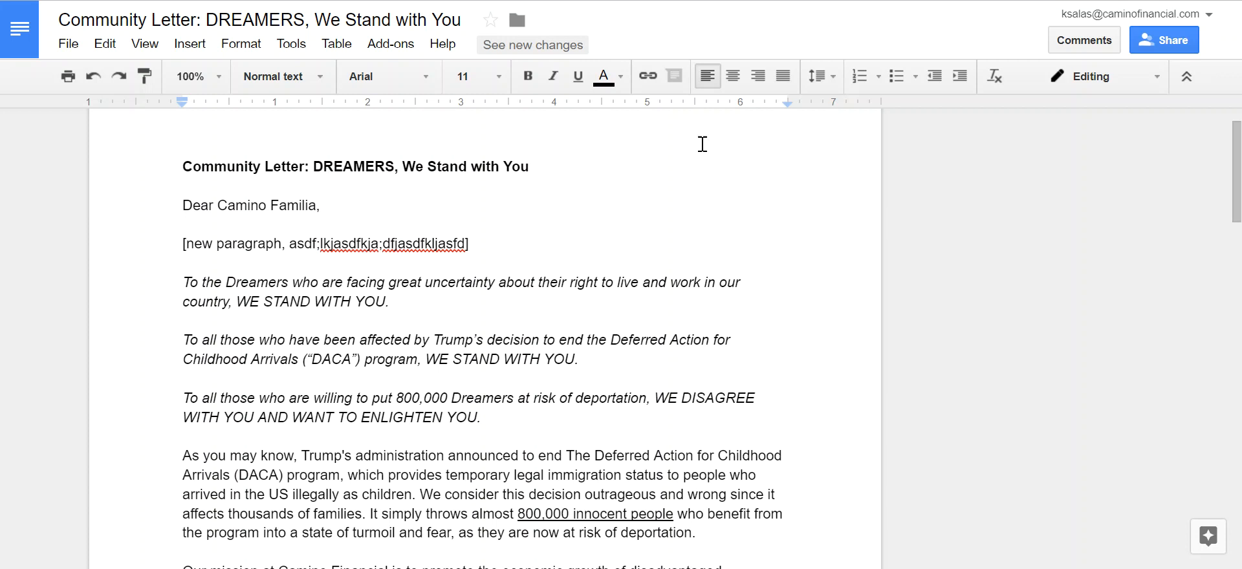
In Suggesting mode, append "asdf;ladksjfak;lsdfjsa;lkdfjsa;dflkjasdl;fkjsadlk;fjasdf;lkjasdfasdklj" to the bracketed new paragraph.
click(1156, 75)
click(1126, 157)
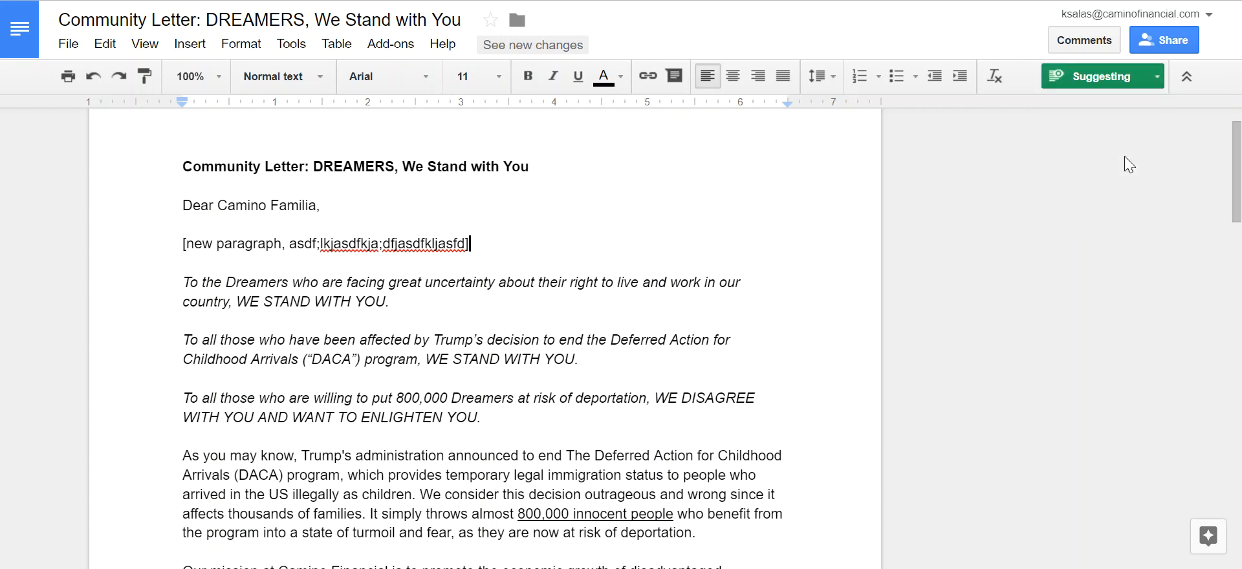
text(asdf)
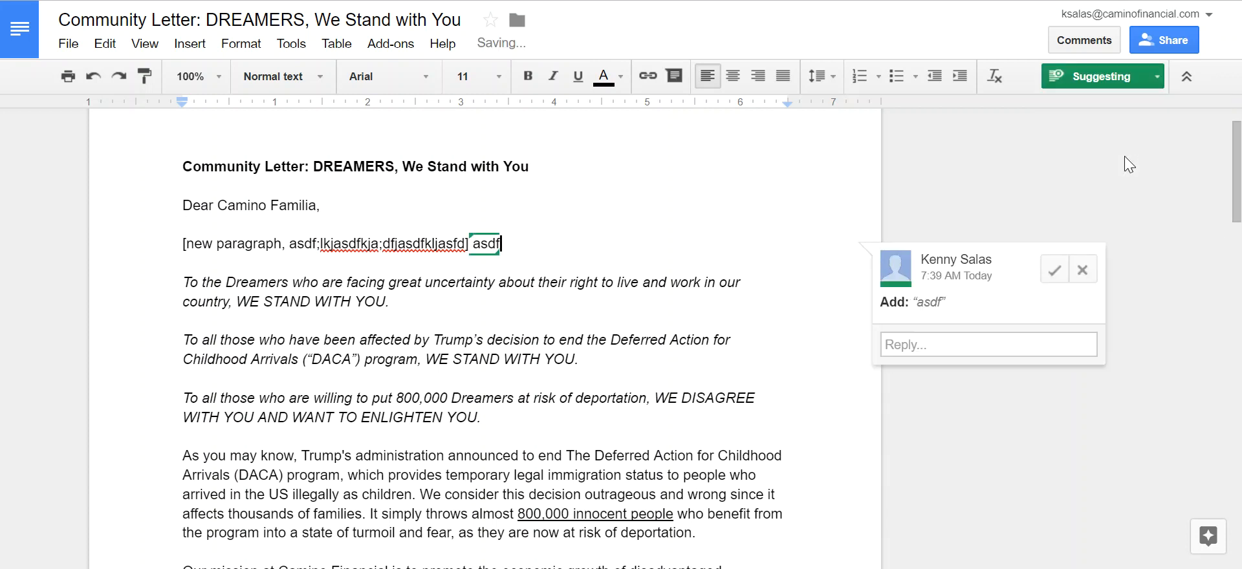
text(;ladksjfak;lsdfjsa;lkdf)
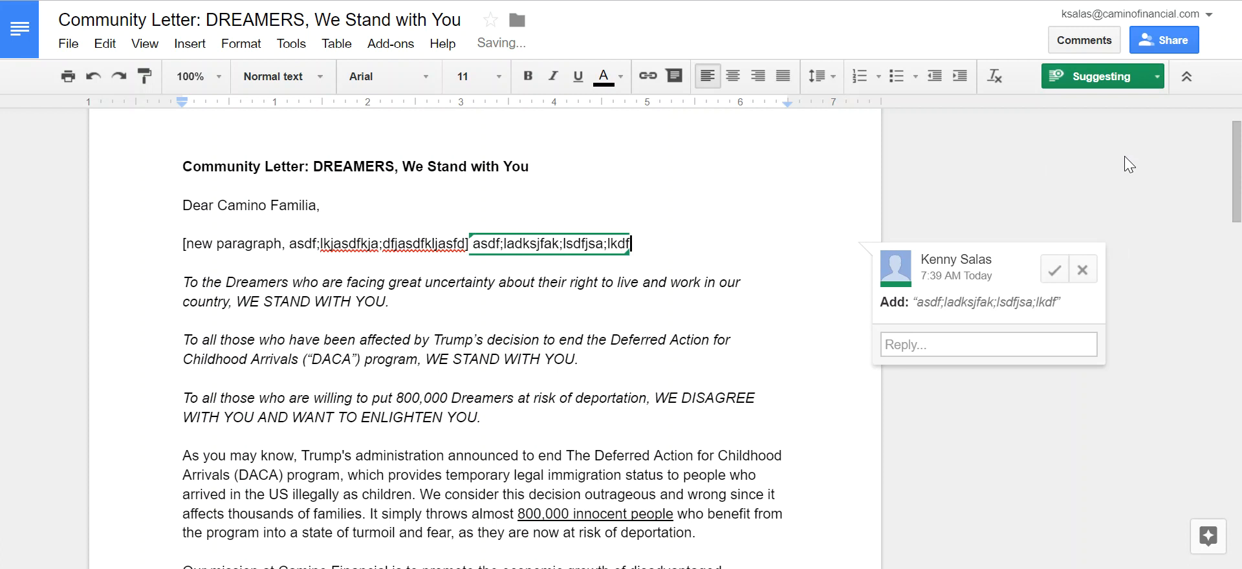
text(jsa;dflkjasdl;fkjsadlk;fjasdf;lkjasdfasdklj)
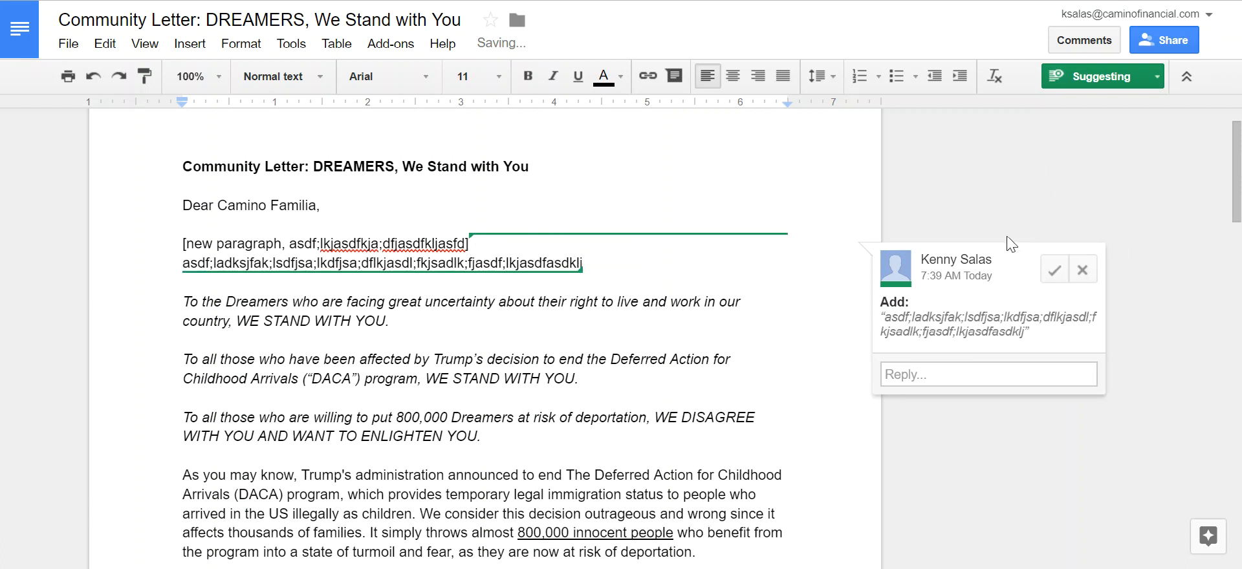
Accept the suggested text addition and return the document to Editing mode.
click(1051, 273)
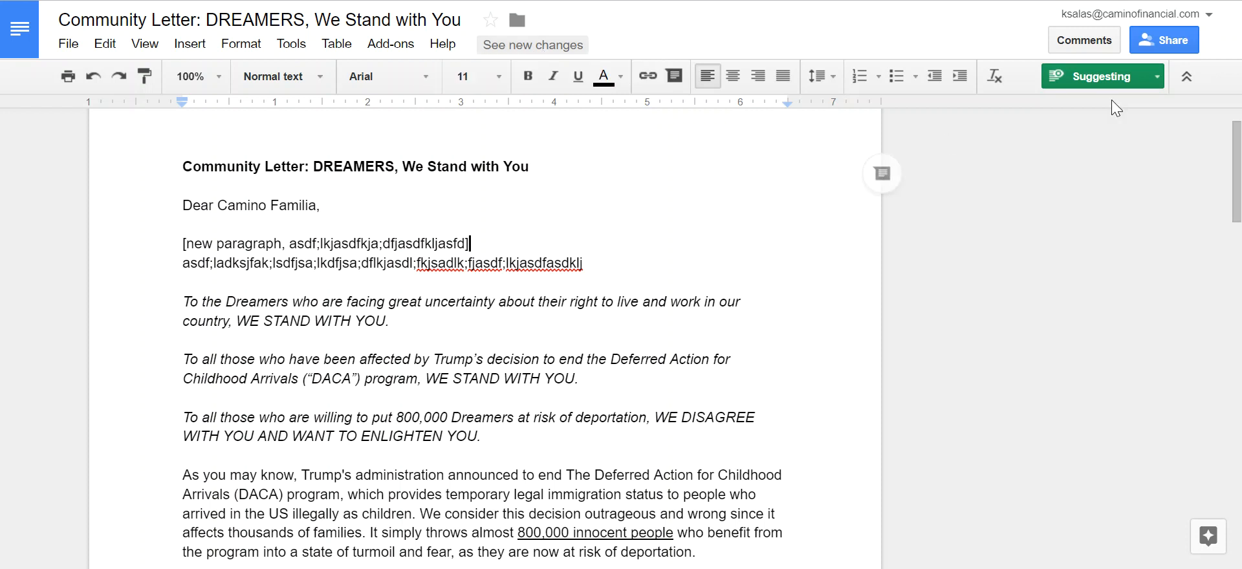
click(1147, 76)
click(1124, 118)
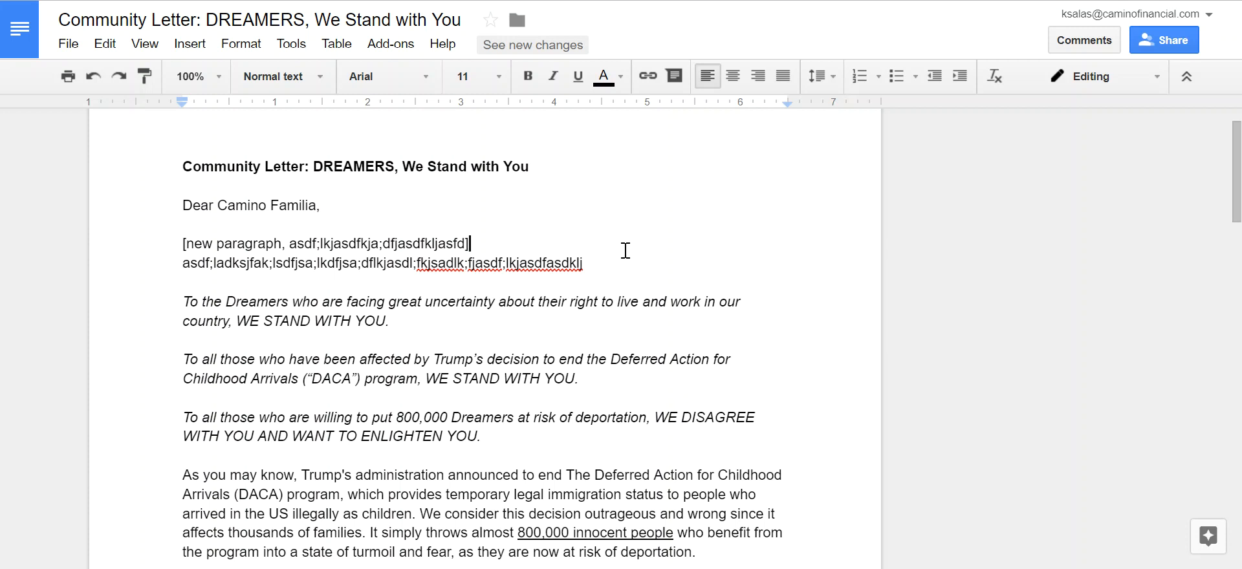
View the new changes to the letter and examine the marked edits throughout the document.
click(529, 46)
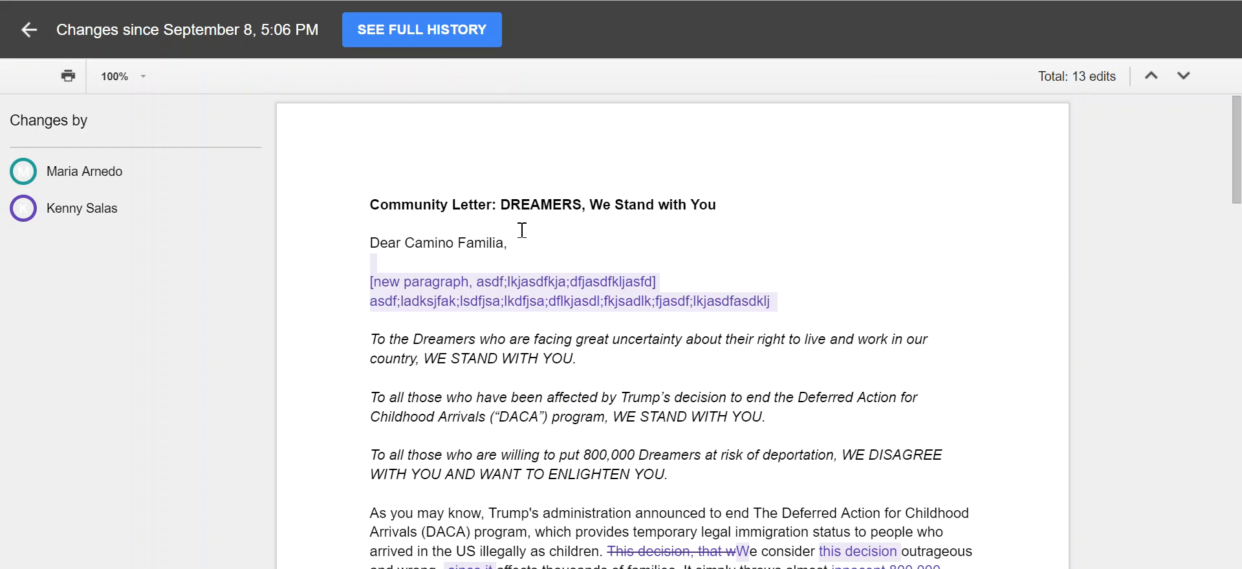
scroll(522, 230, down, 3)
scroll(369, 239, up, 2)
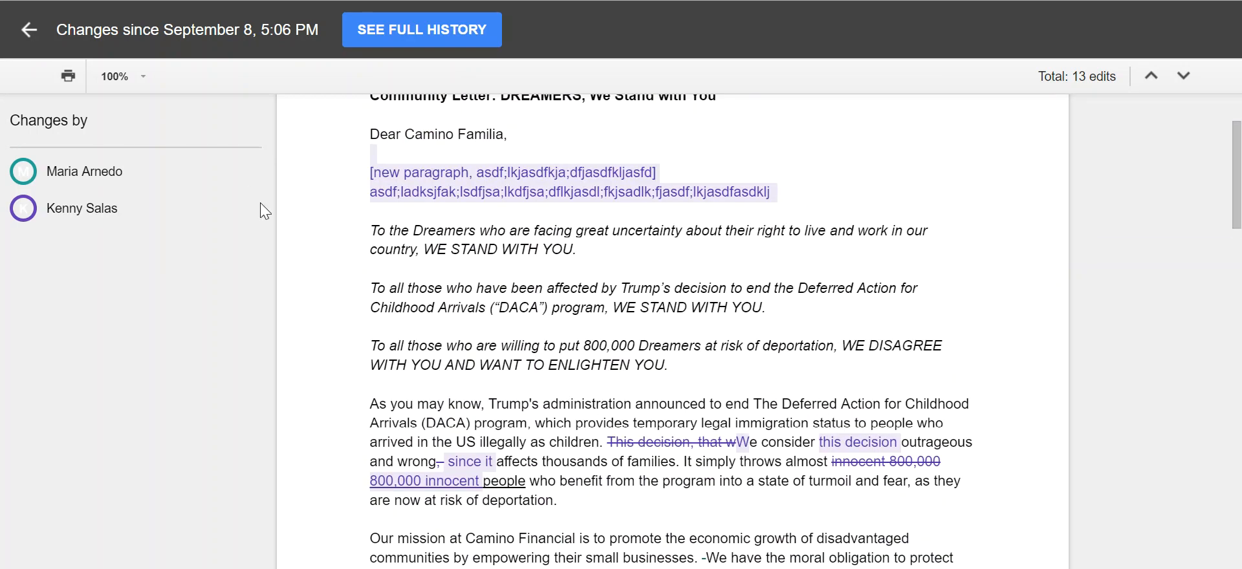
scroll(442, 412, down, 6)
scroll(443, 412, down, 9)
scroll(442, 412, up, 12)
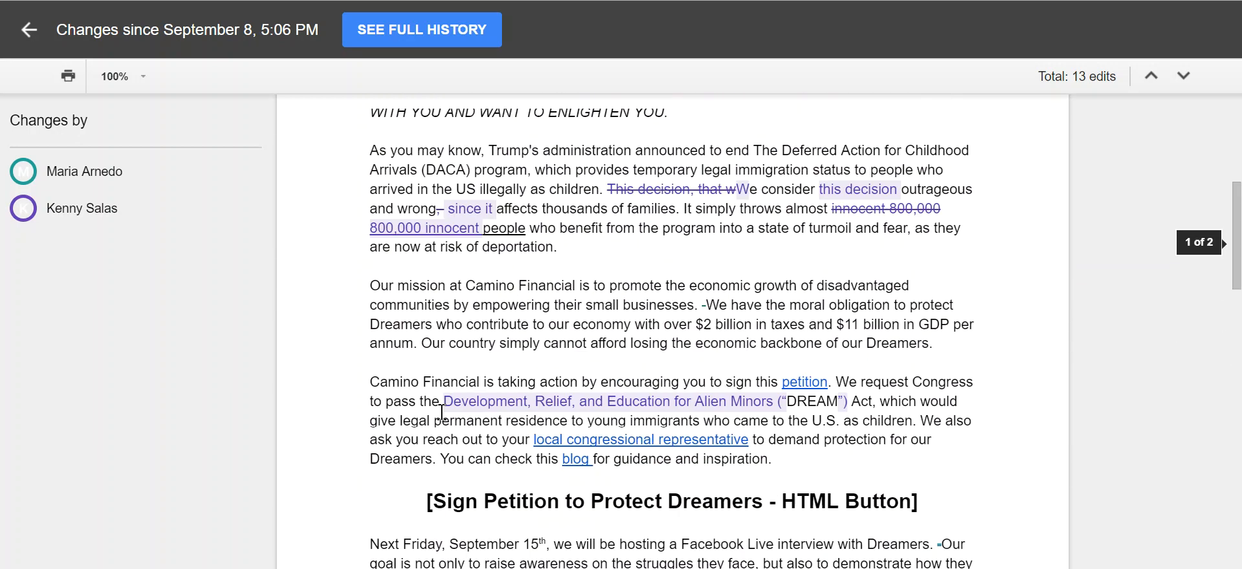
scroll(442, 412, up, 6)
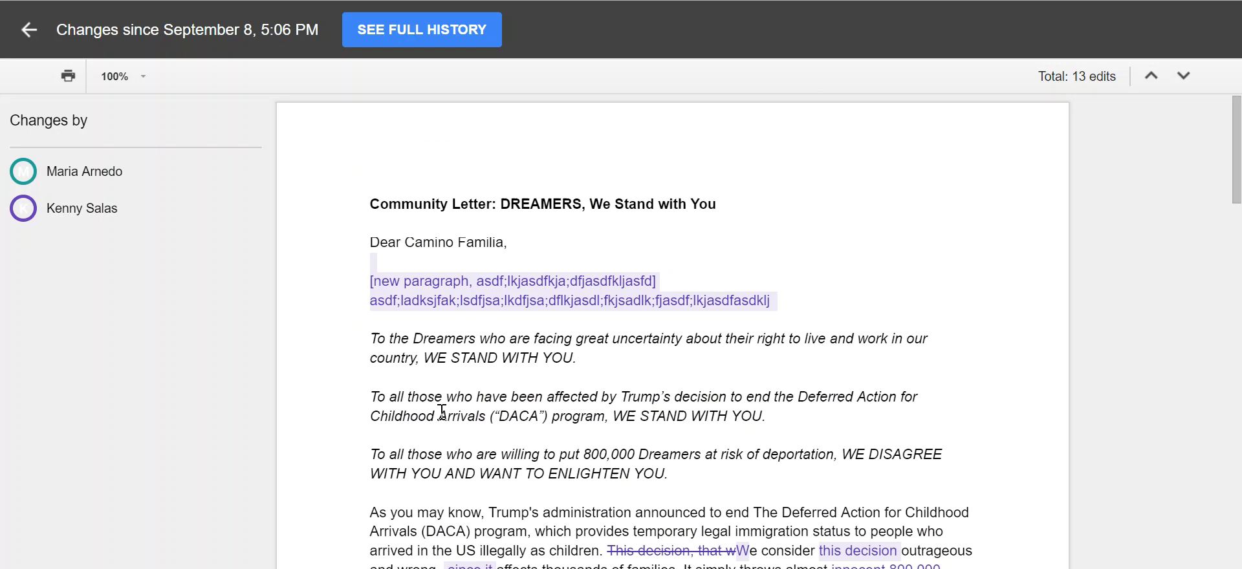
Look through the letter's full version history, including the older versions, and return to the document.
click(421, 36)
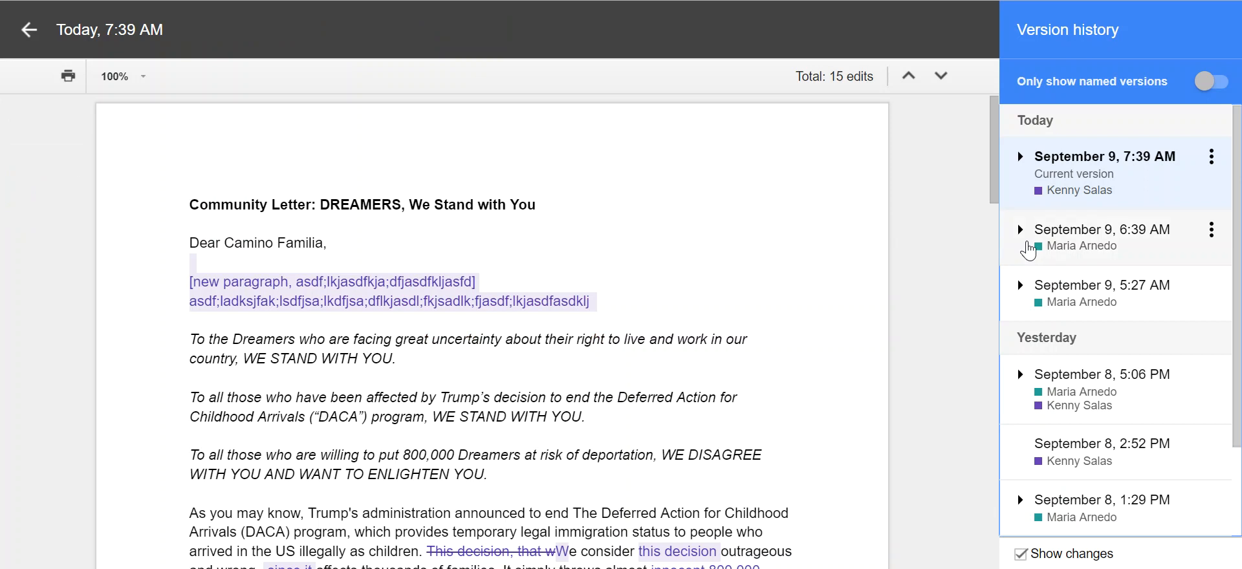
scroll(1079, 427, down, 2)
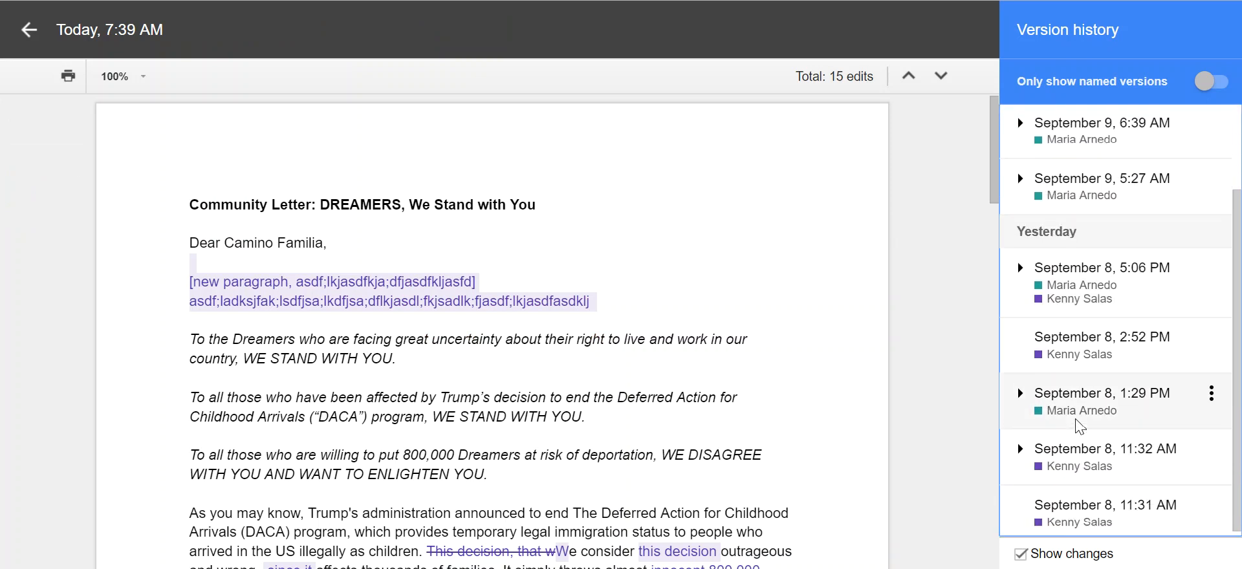
scroll(1079, 426, up, 2)
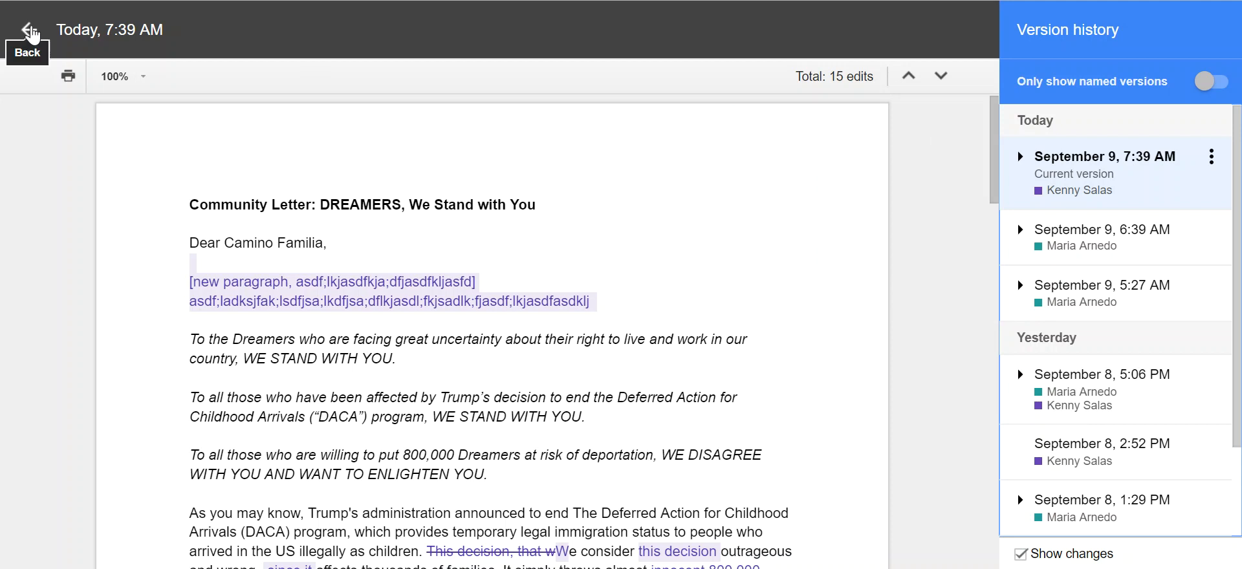
click(29, 30)
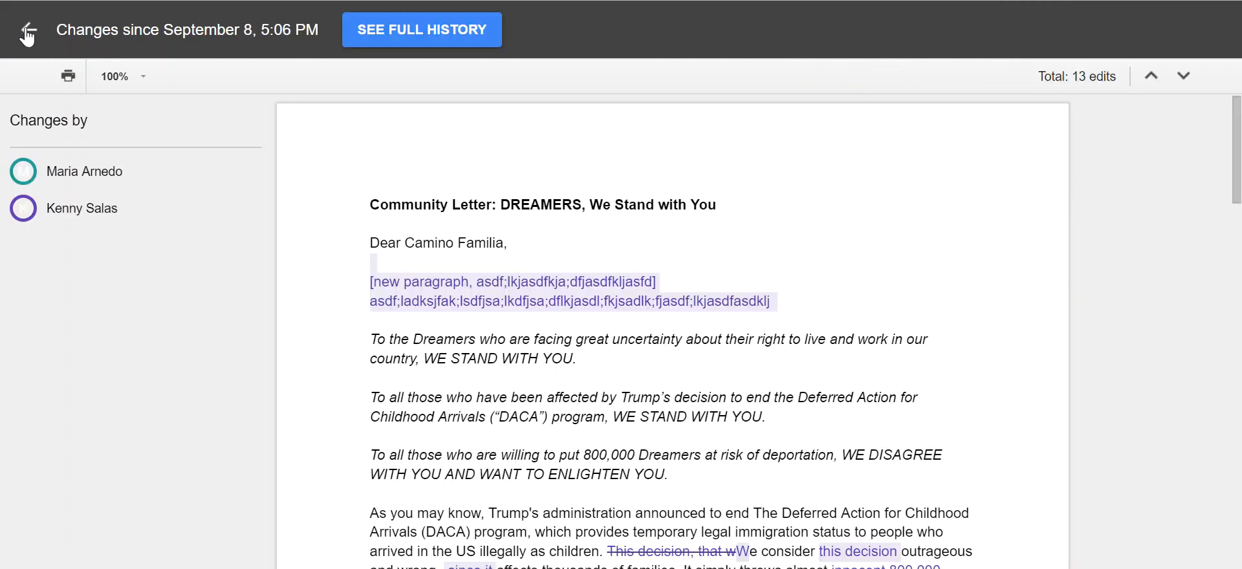
click(25, 34)
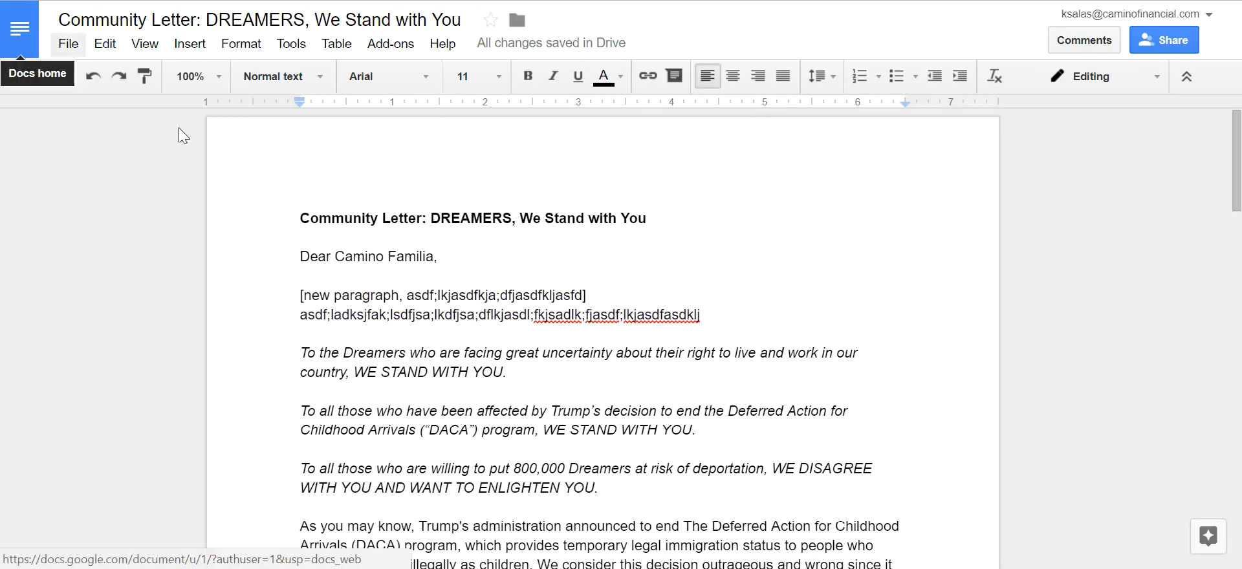
click(288, 298)
key(shift+Down)
key(shift+Down)
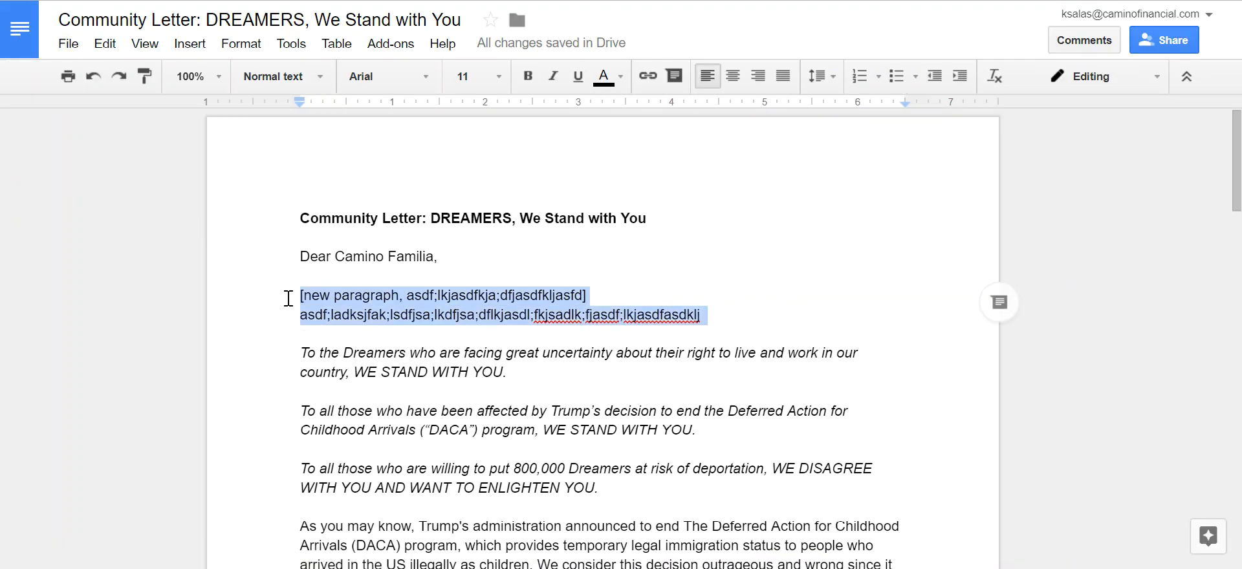
click(288, 298)
key(shift+Down)
key(shift+Down)
click(1120, 86)
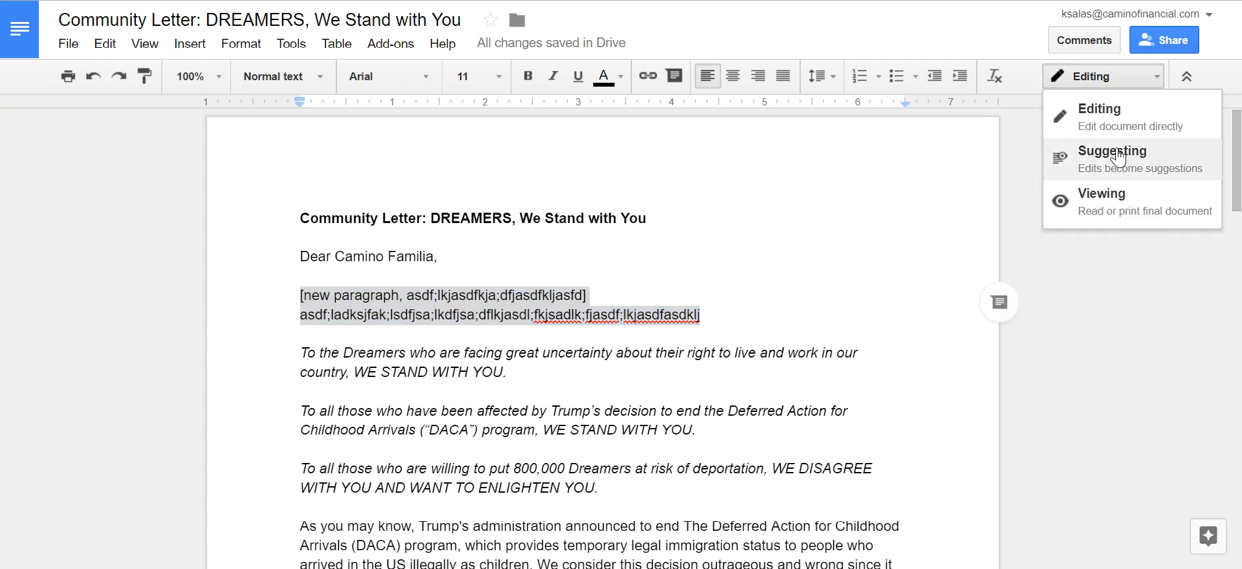
click(738, 307)
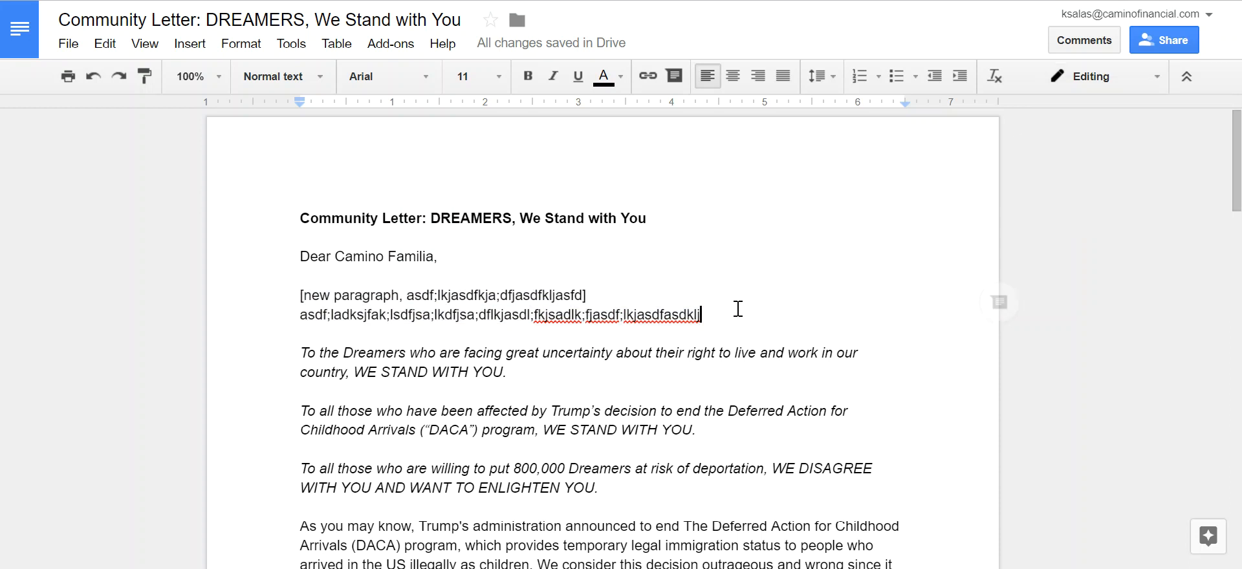
Add the comment "test comment" to the entire placeholder paragraph below the greeting.
double_click(738, 309)
triple_click(737, 308)
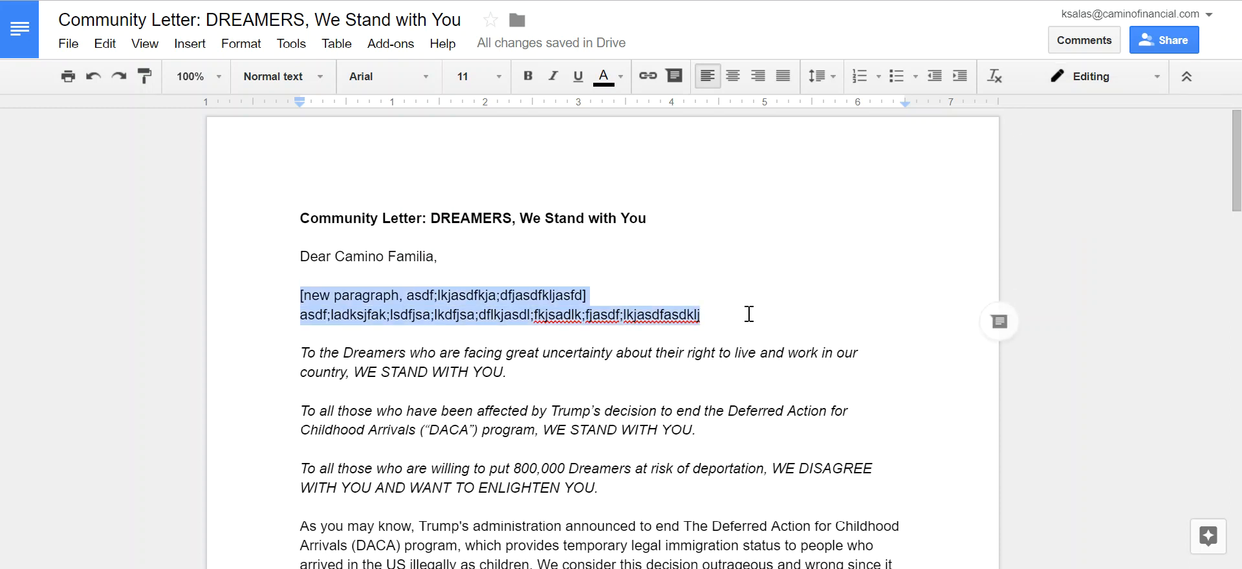
click(1002, 331)
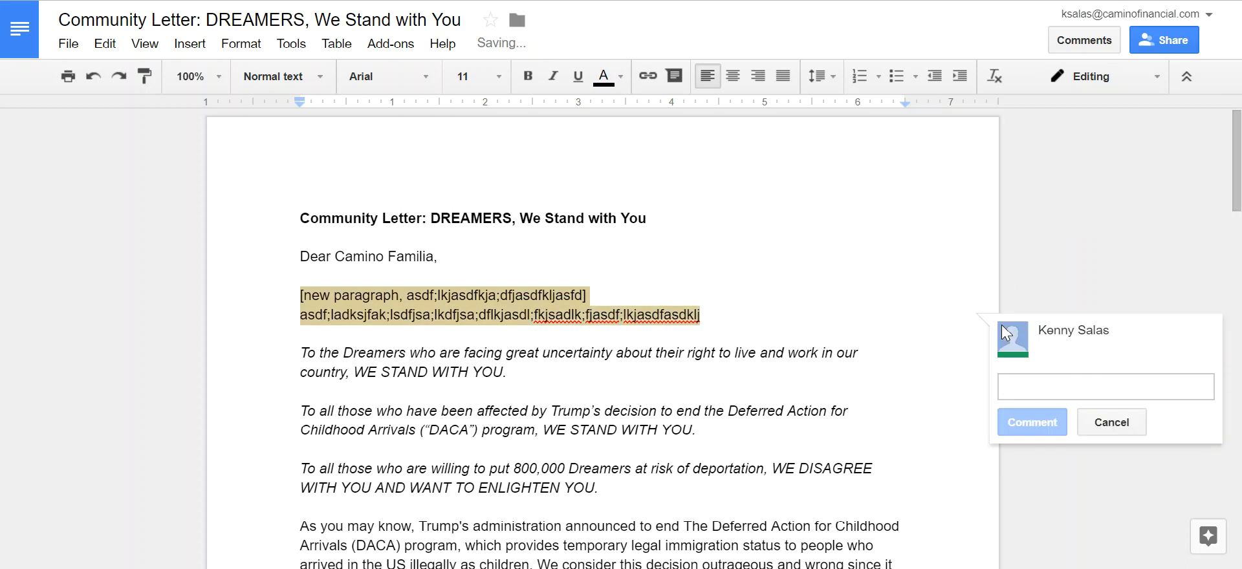
text(test comment)
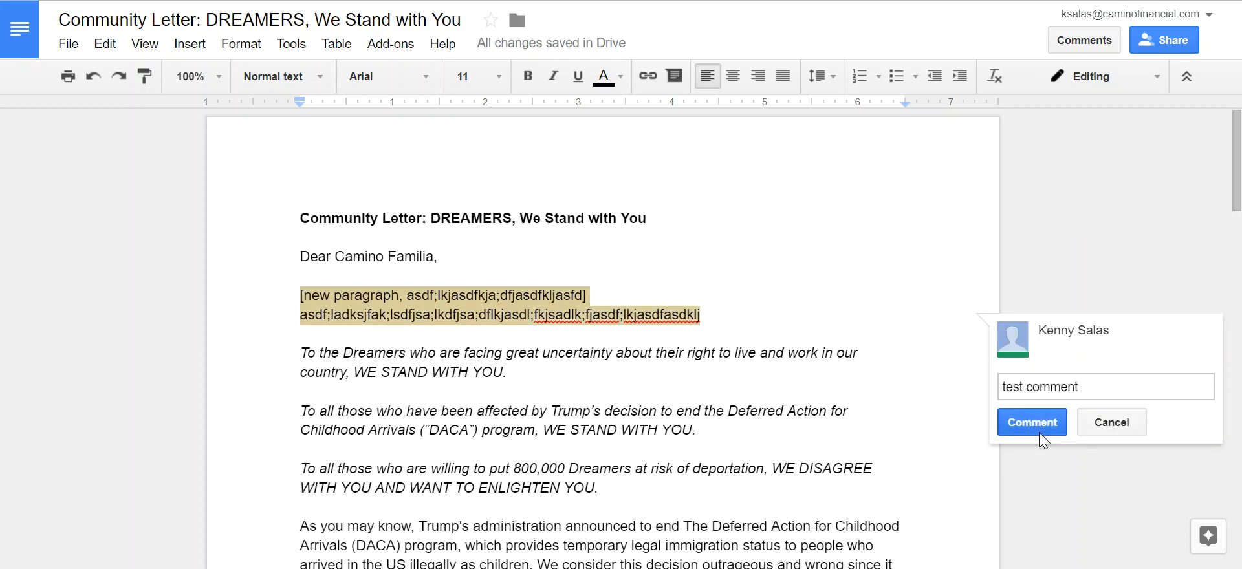
click(1034, 429)
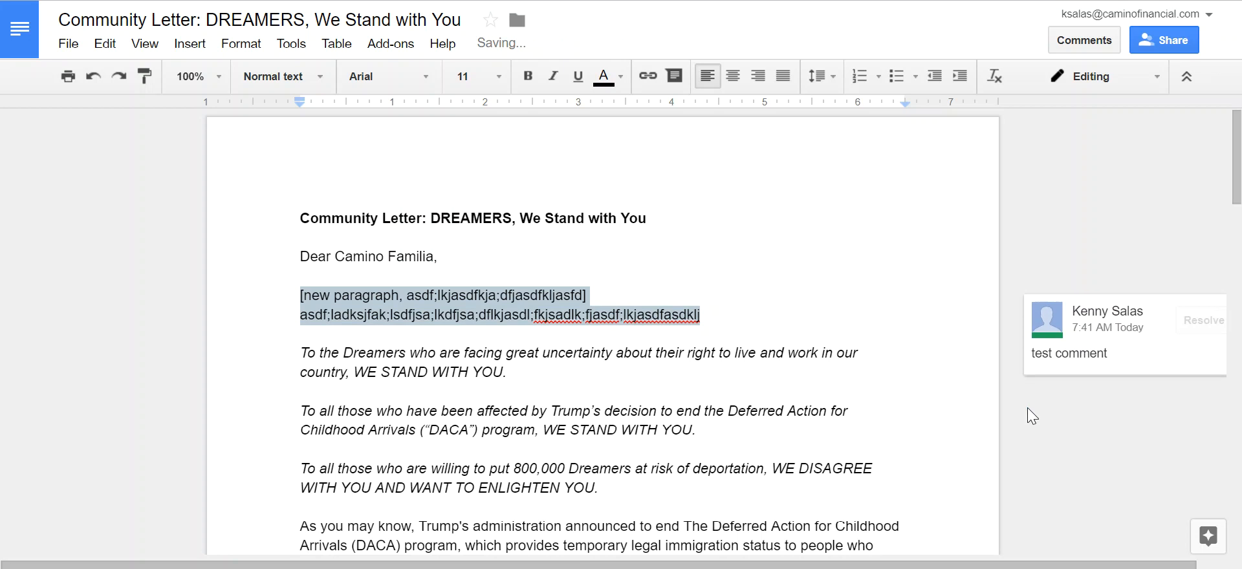
click(718, 373)
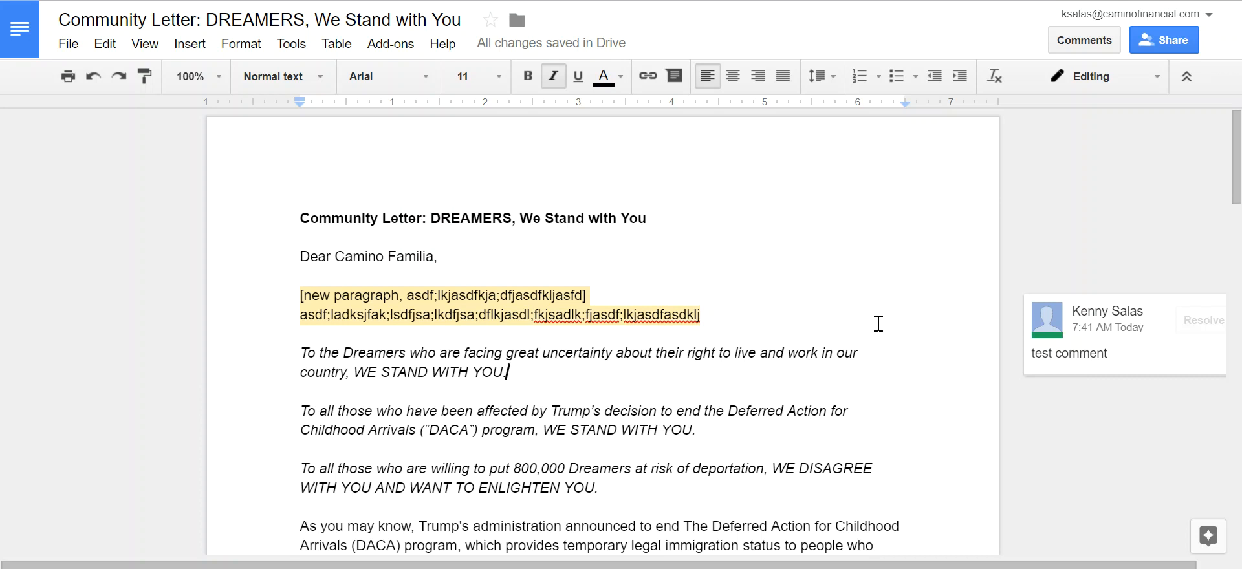
Post the reply "im ok. answer to question." to the "test comment" thread on the placeholder paragraph.
click(1055, 362)
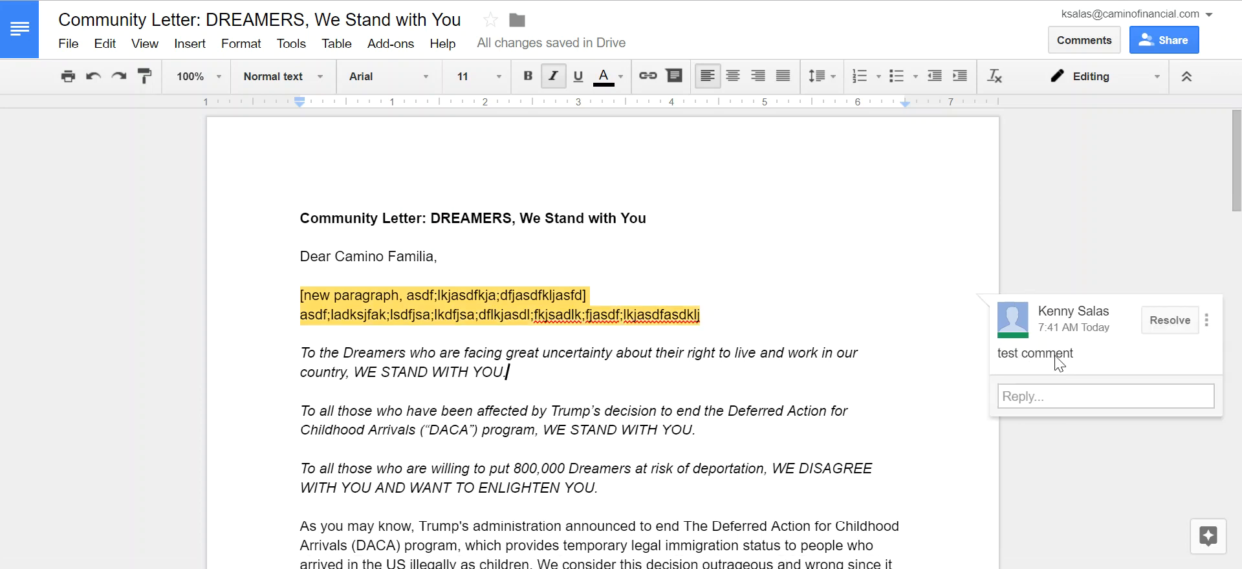
click(1018, 398)
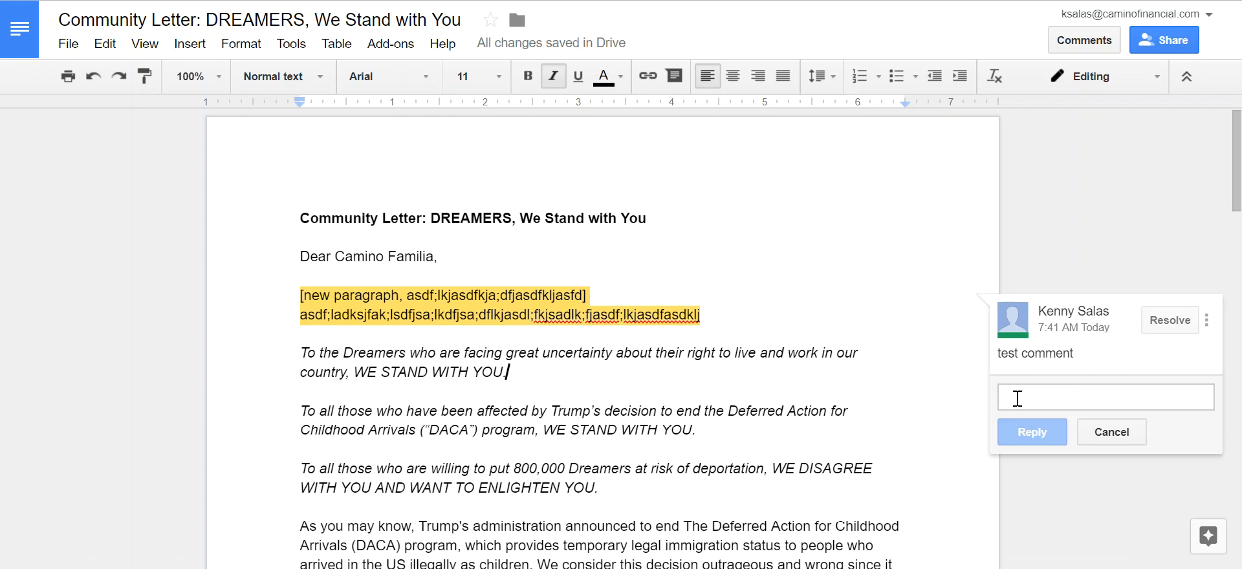
text(im ok. answer to qu)
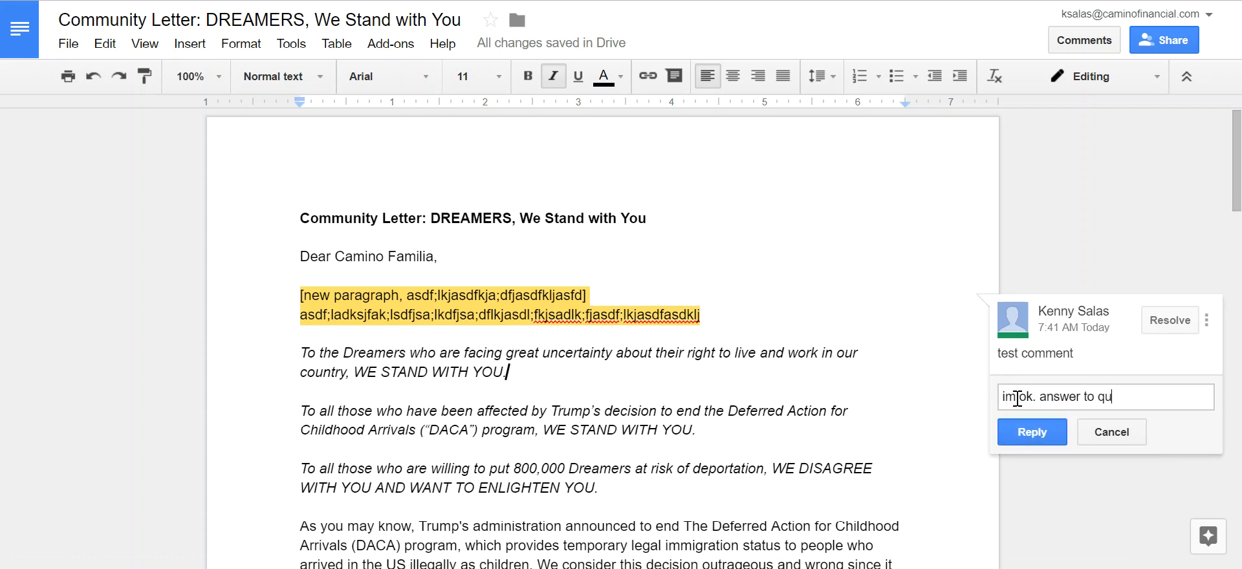
text(estion.)
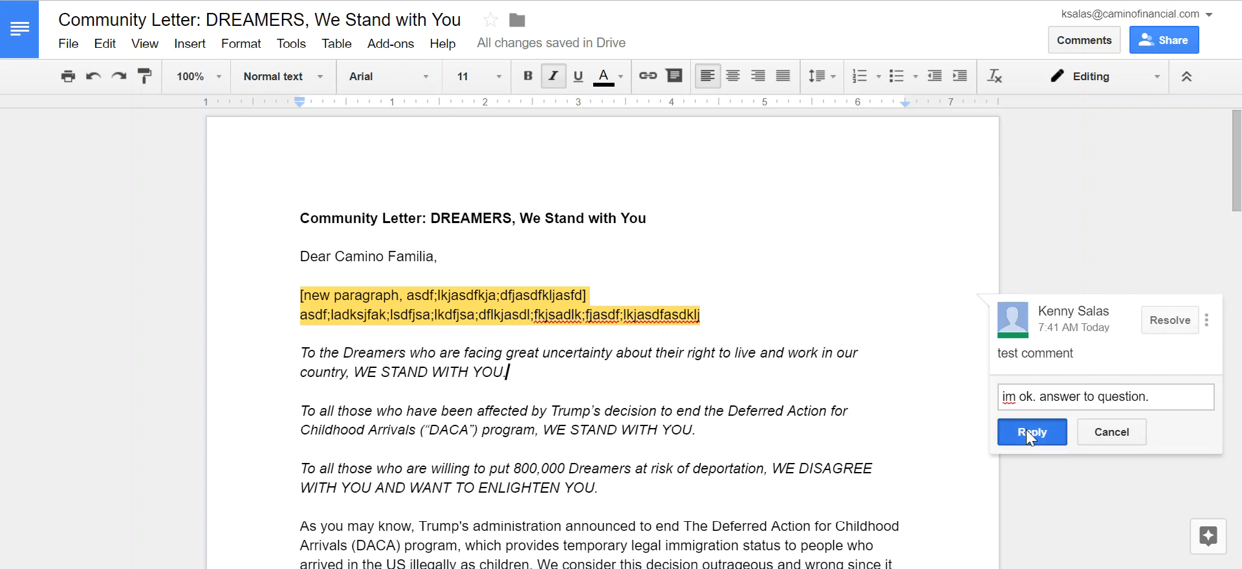
click(1025, 430)
click(1025, 479)
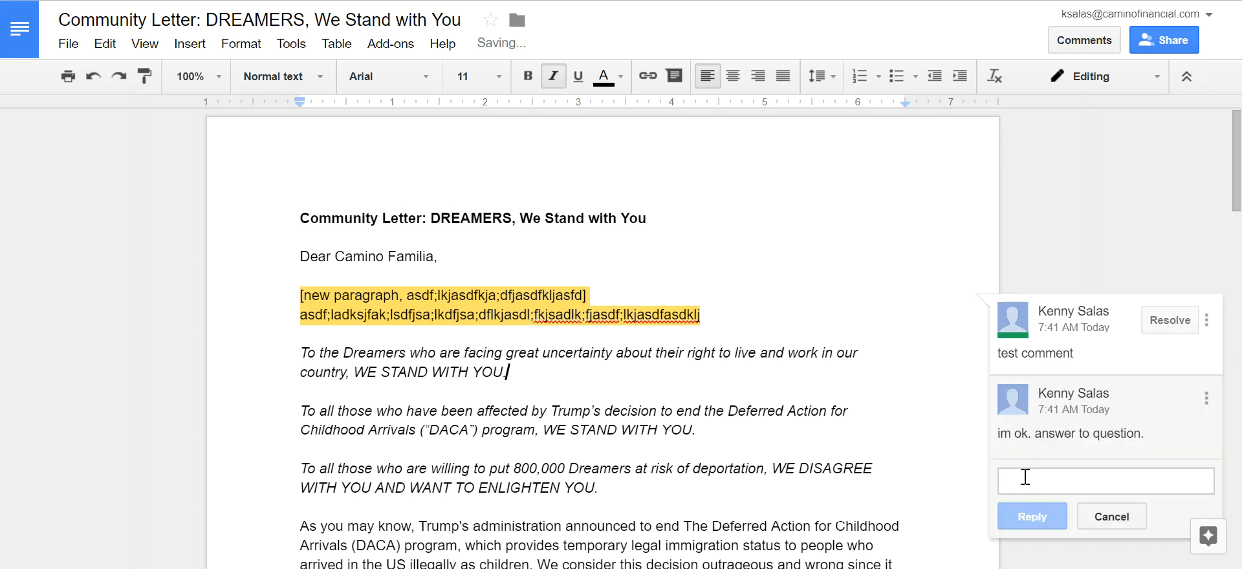
text(@m)
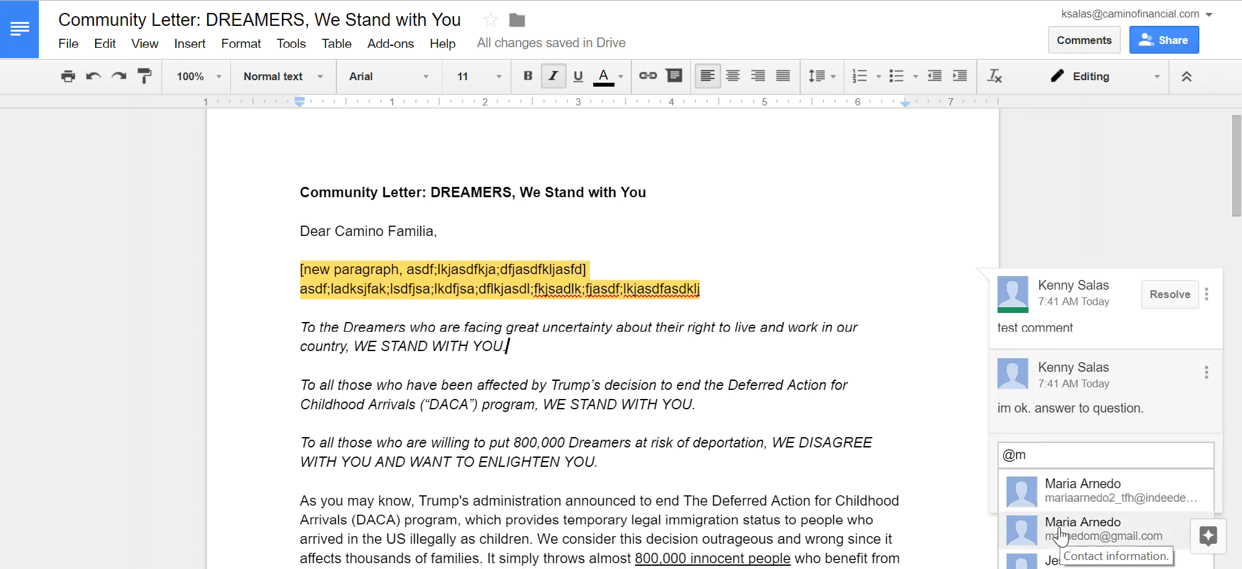
click(1058, 529)
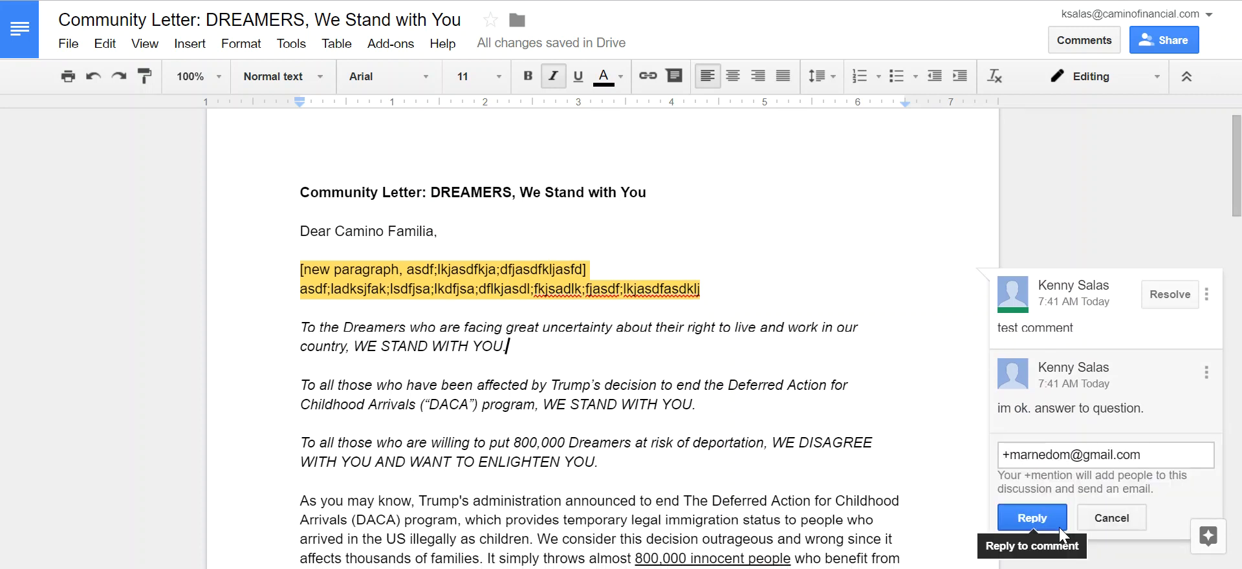
text(my comment)
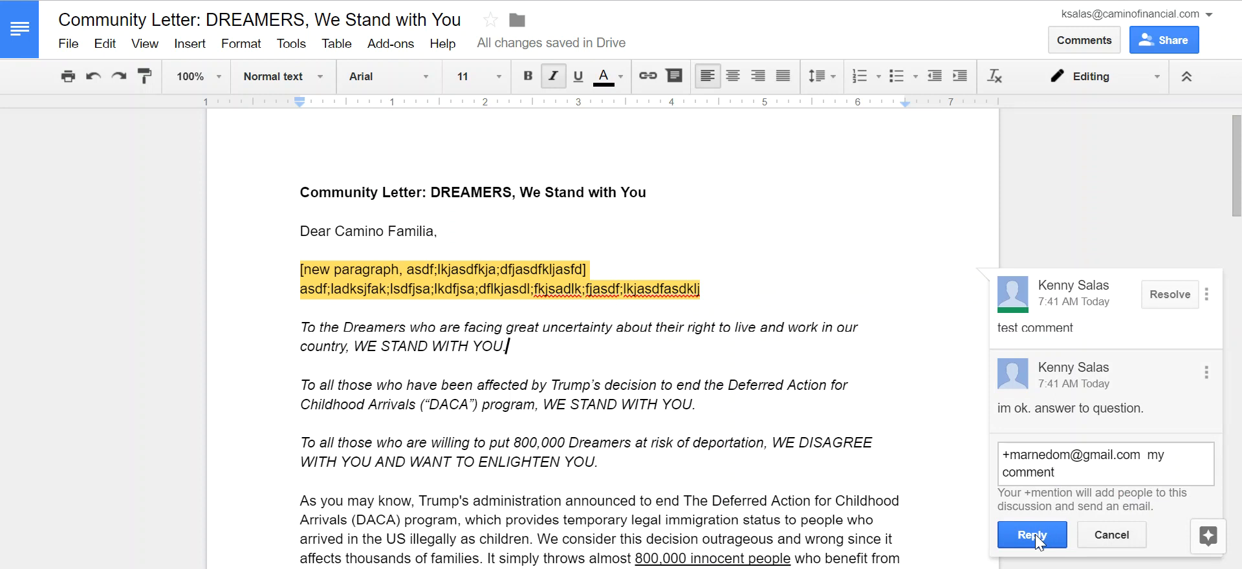
click(1089, 538)
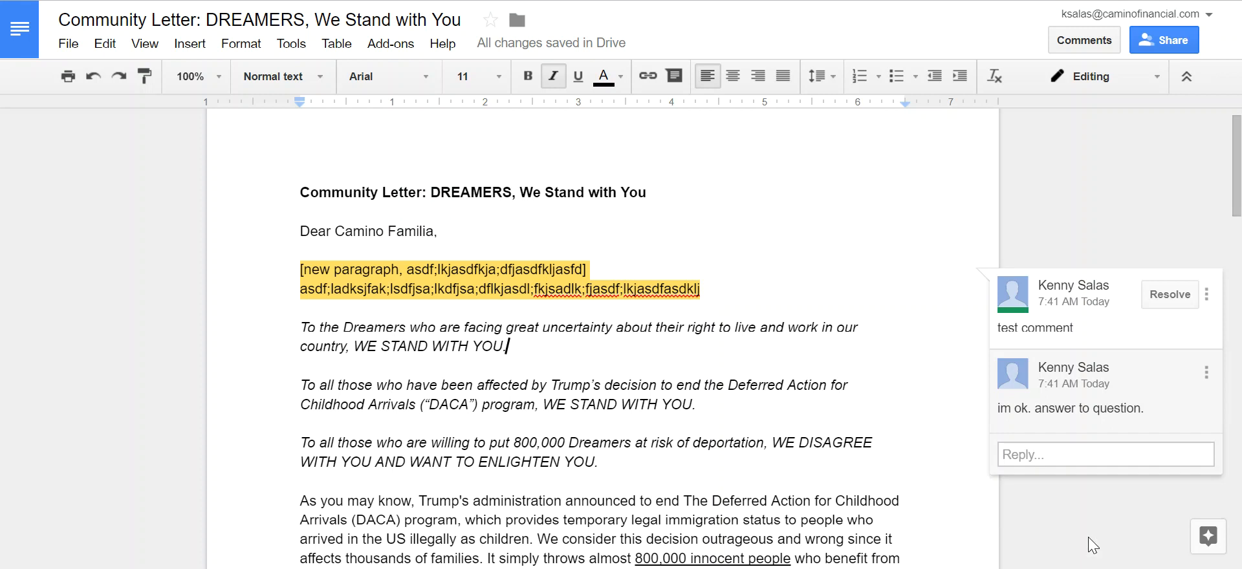
Resolve the "test comment" thread on the placeholder paragraph.
click(1163, 294)
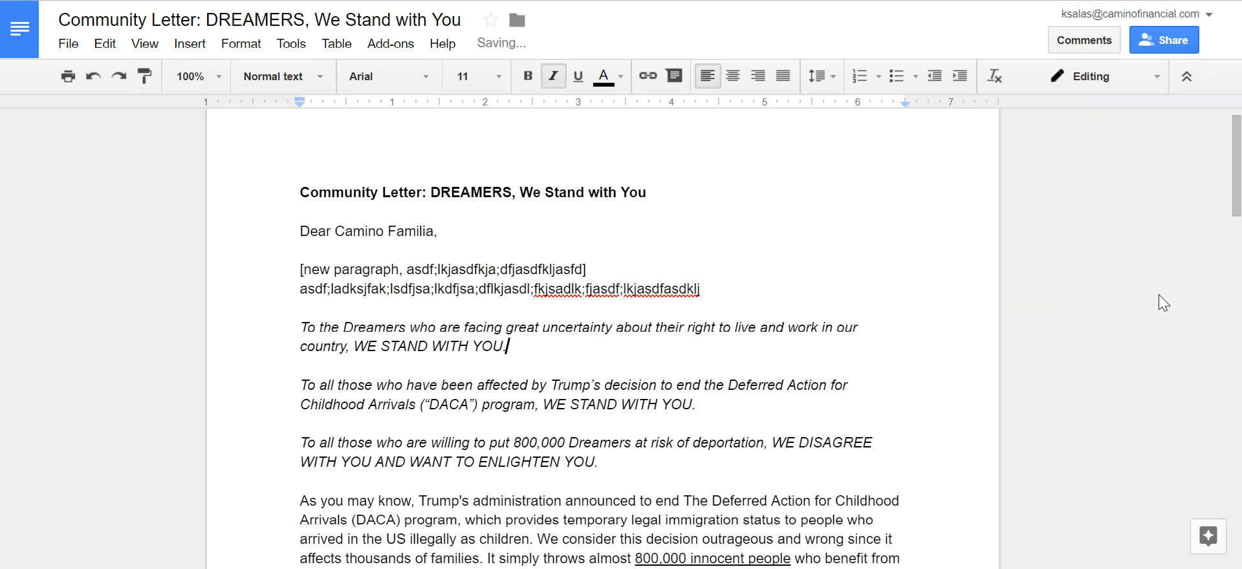
Look through the document's full comment history, including accepted and rejected suggestions, and return to the letter.
click(1079, 47)
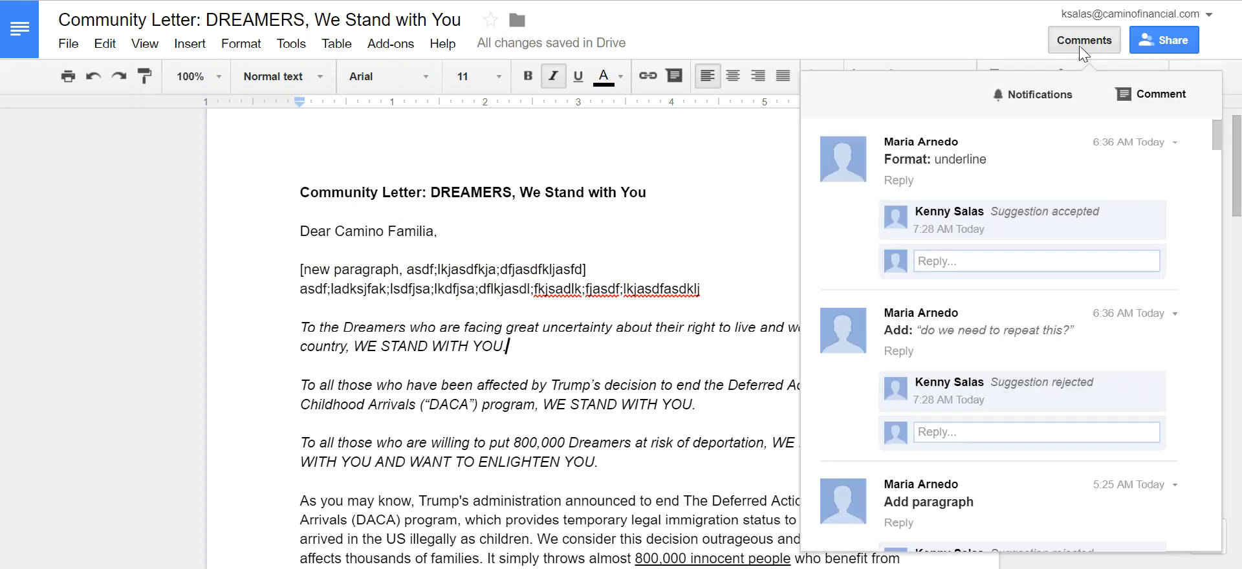
scroll(1034, 203, down, 5)
scroll(1033, 203, down, 5)
scroll(1028, 323, down, 15)
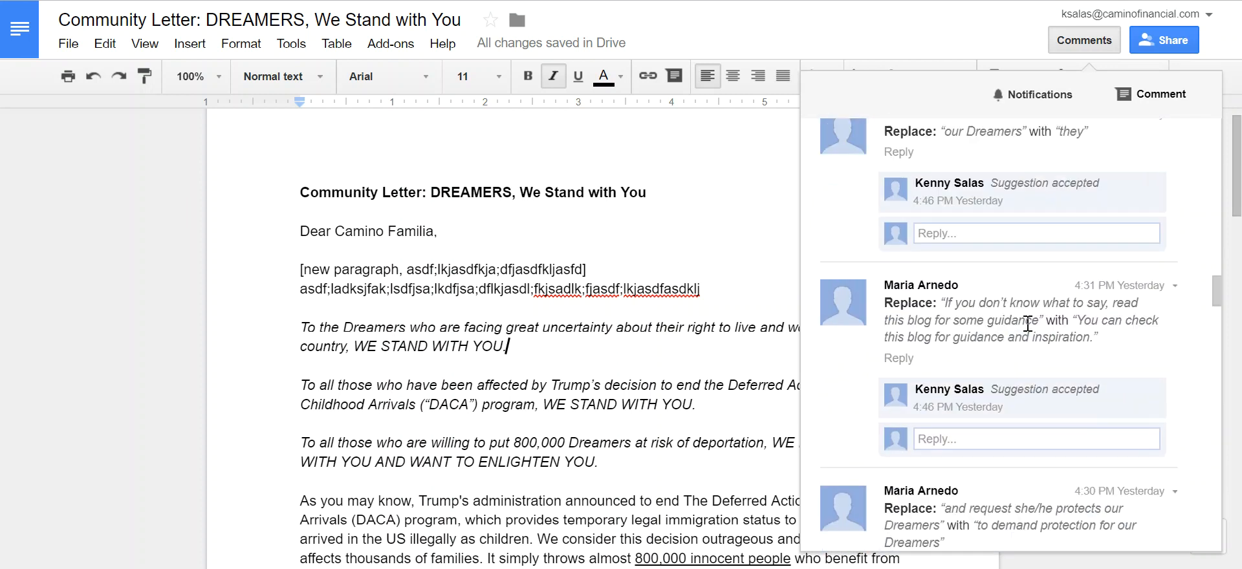
scroll(1030, 331, up, 20)
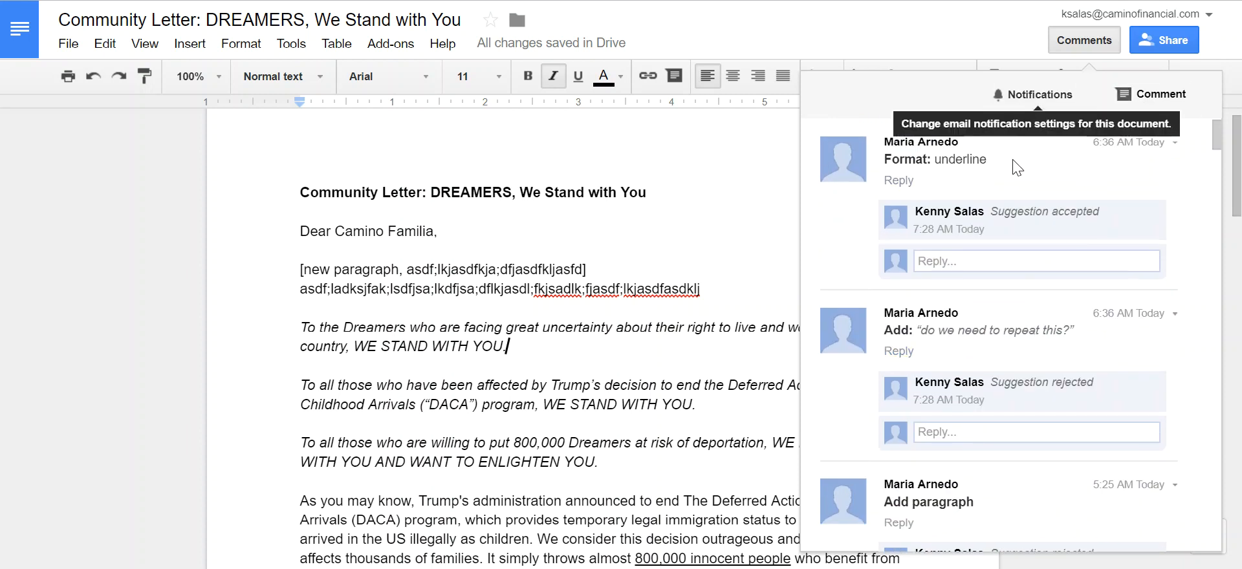
scroll(1001, 304, down, 2)
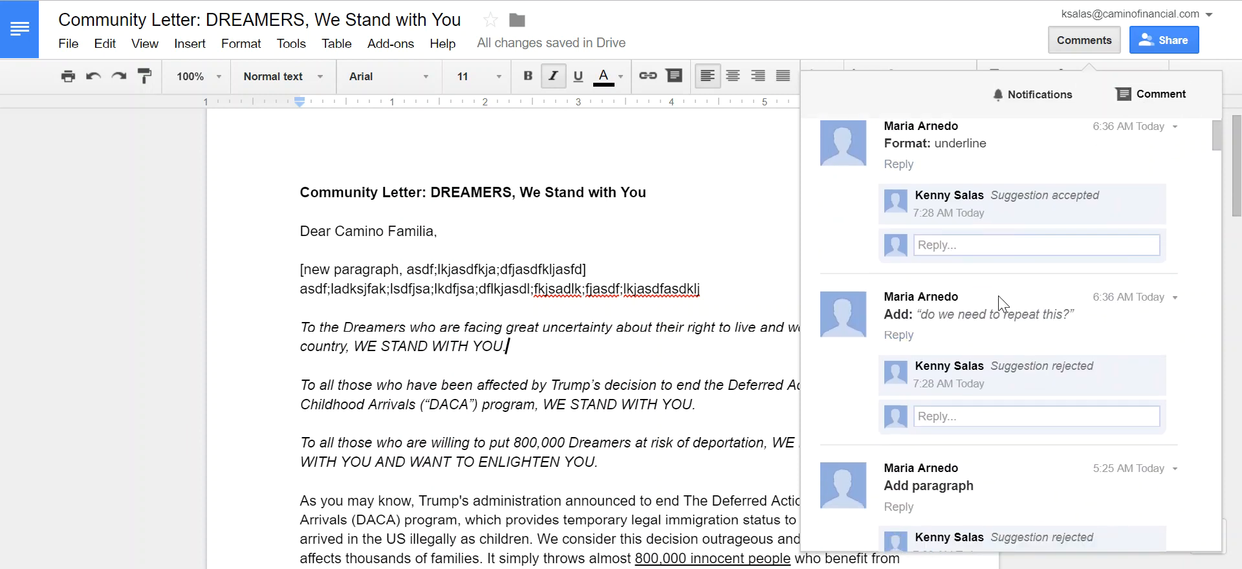
scroll(1001, 304, up, 2)
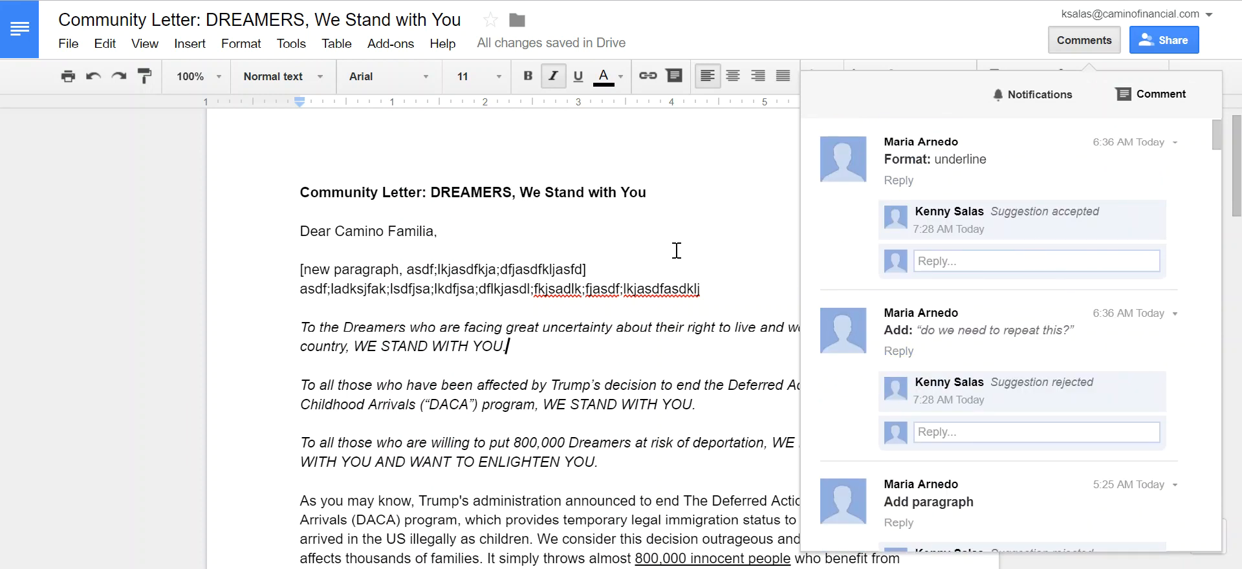
click(639, 214)
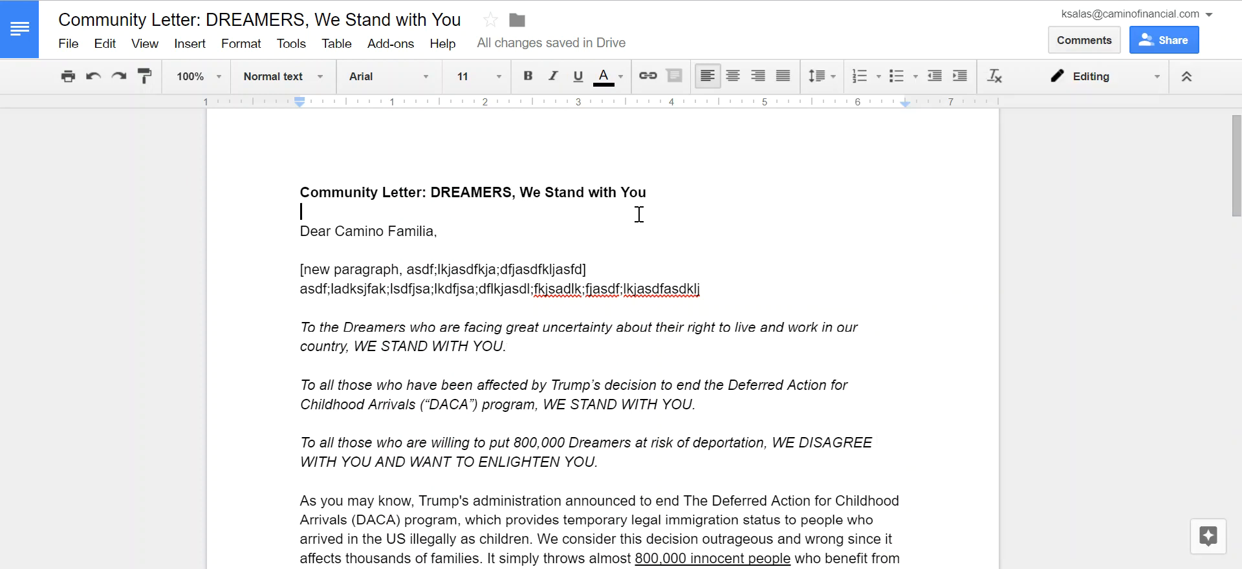